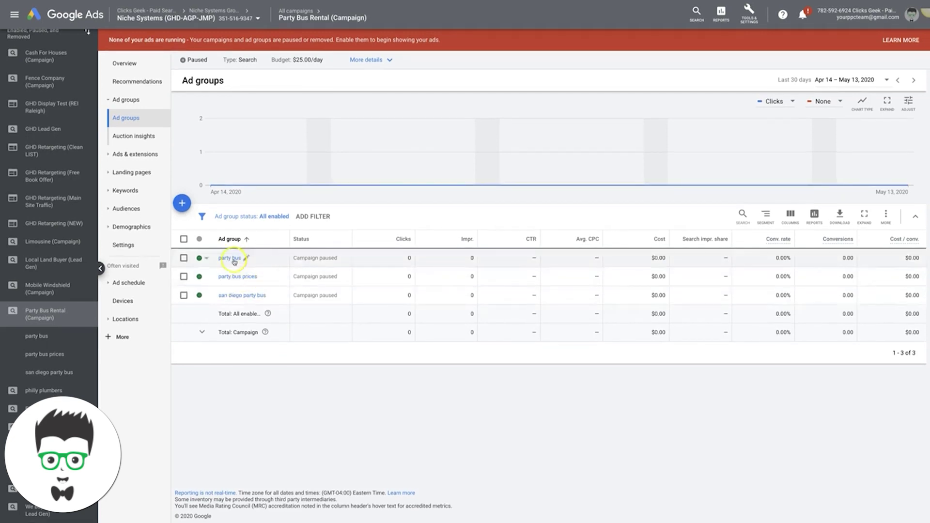
- Rename the "party bus" ad group to "party bus rentals" and save the change
{"action": "left_click", "coordinate": [188, 259]}
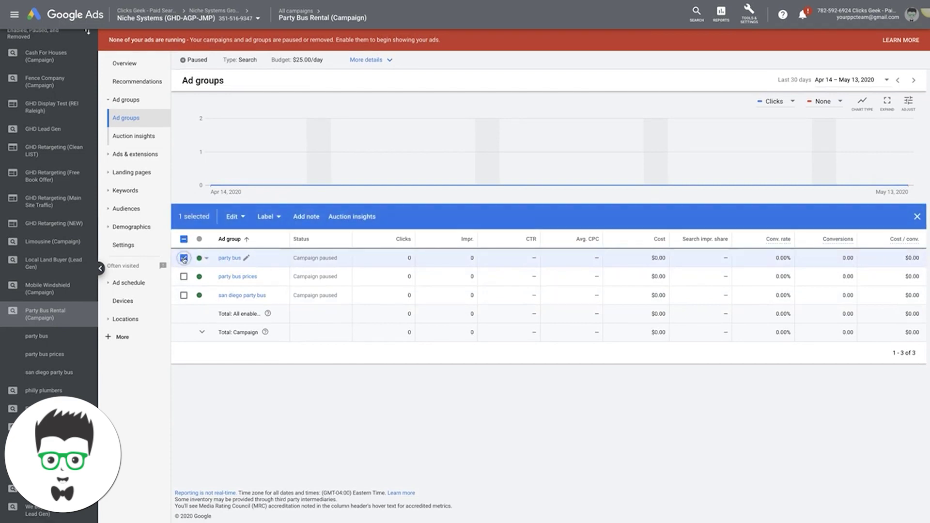
{"action": "left_click", "coordinate": [188, 259]}
{"action": "left_click", "coordinate": [245, 259]}
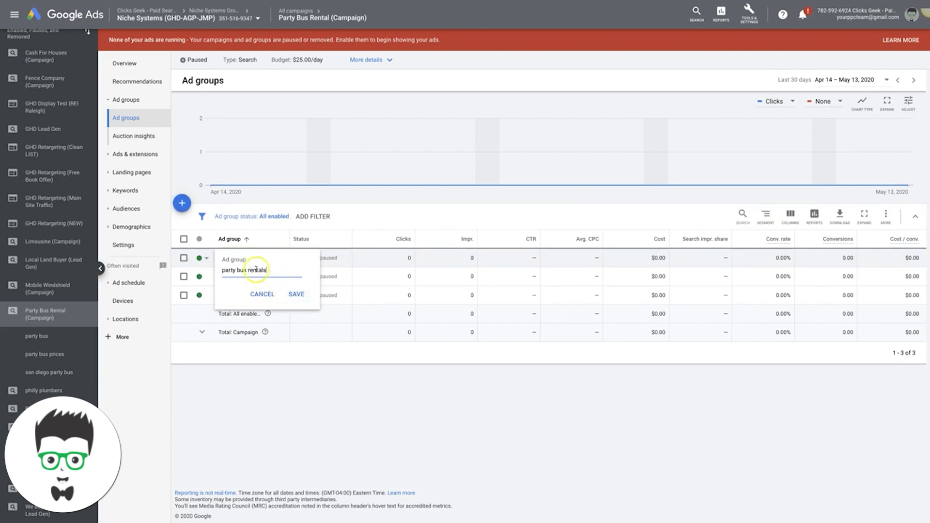
{"action": "left_click", "coordinate": [304, 294]}
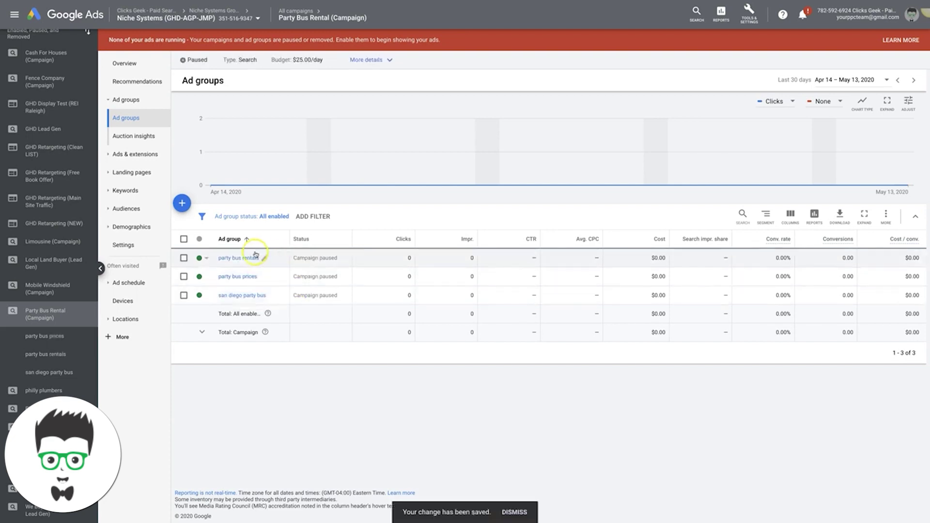
- Open the "party bus rentals" ad group and permanently remove all of its existing search keywords
{"action": "left_click", "coordinate": [249, 257]}
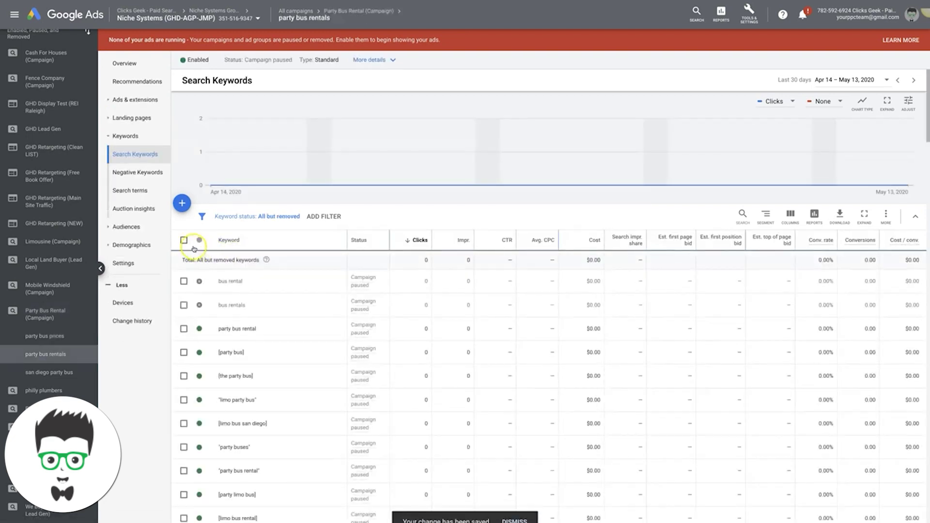
{"action": "left_click", "coordinate": [184, 240]}
{"action": "left_click", "coordinate": [258, 221]}
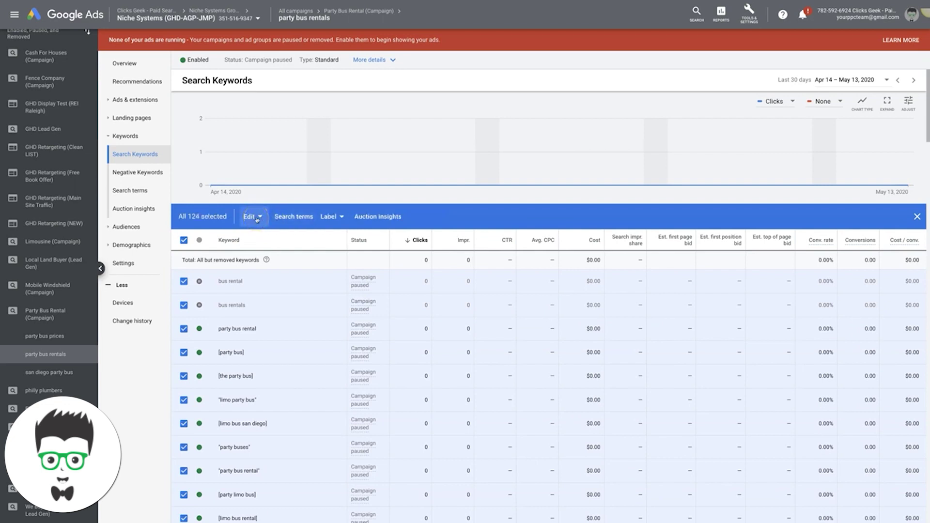
{"action": "left_click", "coordinate": [255, 217]}
{"action": "left_click", "coordinate": [236, 288]}
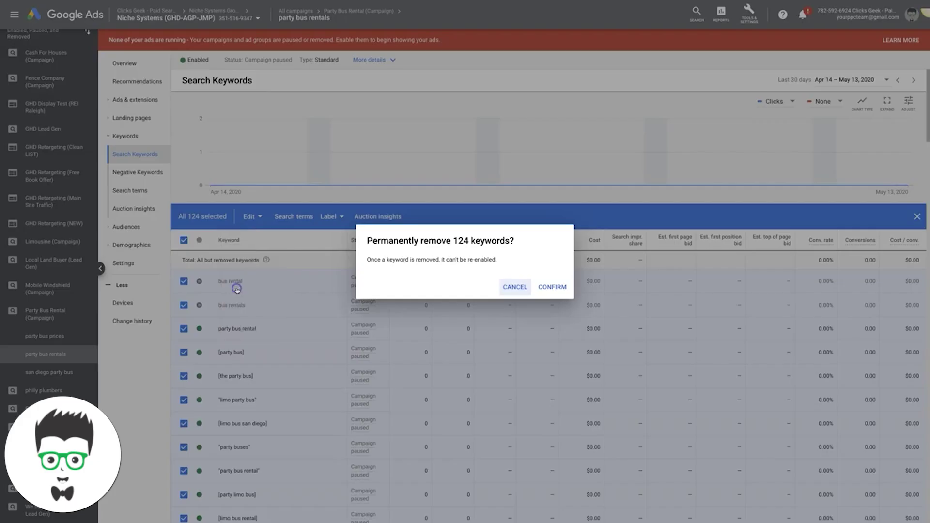
{"action": "left_click", "coordinate": [549, 289]}
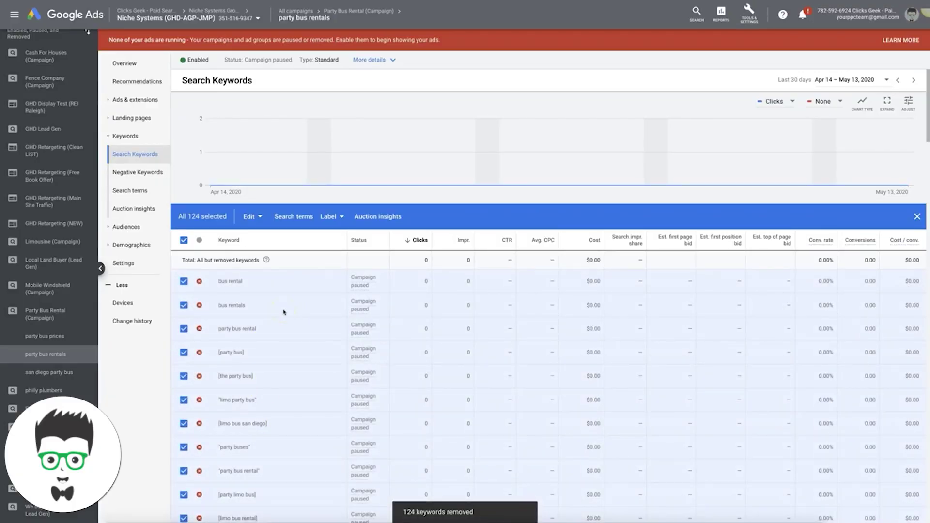
- Add the exact-match keyword [party bus rentals] to the ad group and save it
{"action": "left_click", "coordinate": [185, 211]}
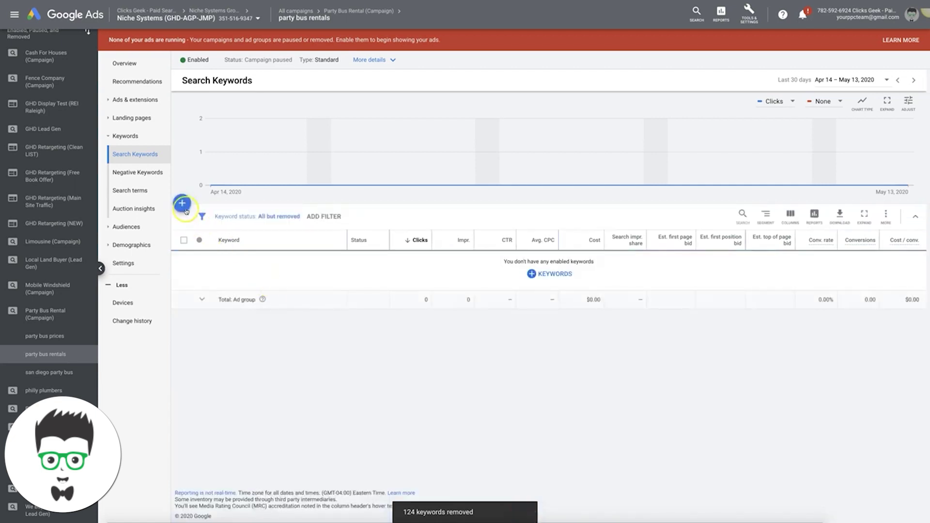
{"action": "left_click", "coordinate": [234, 193]}
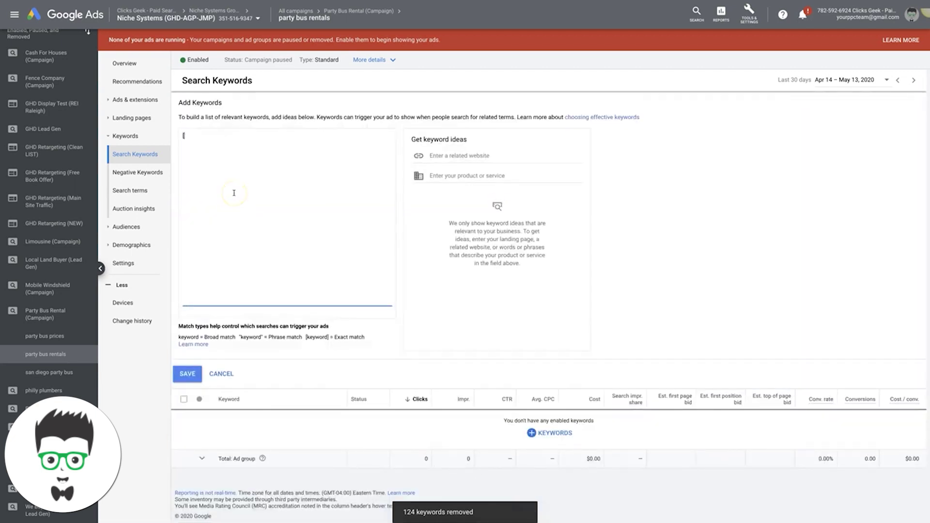
{"action": "type", "text": "]"}
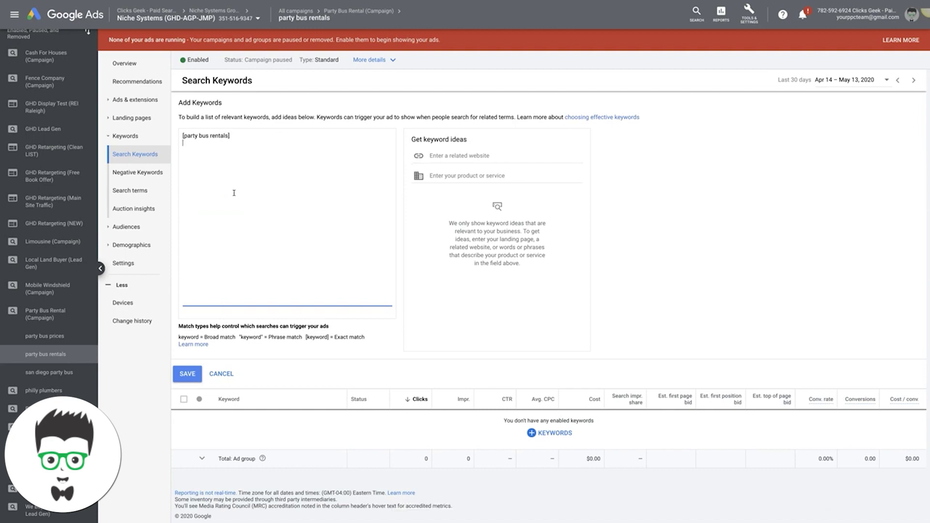
{"action": "left_click", "coordinate": [186, 373]}
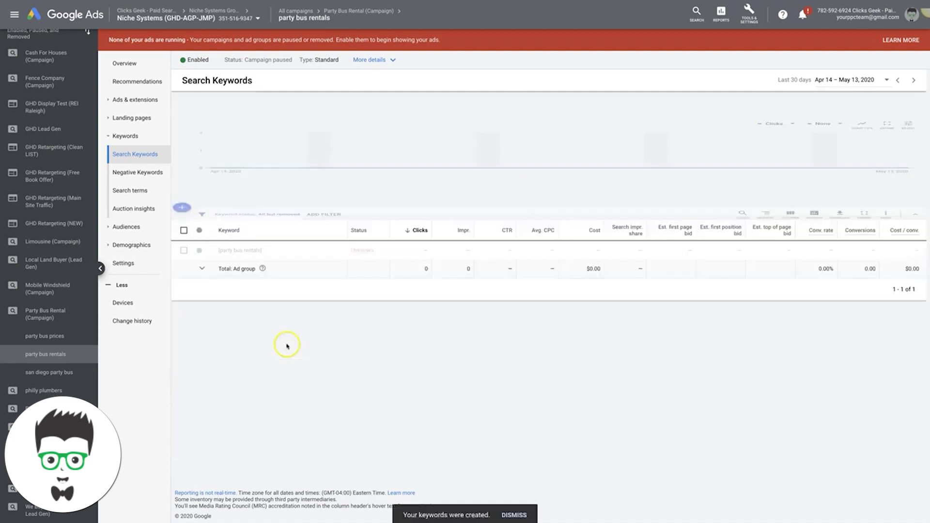
- Start a new keyword list and add the ideas "party bus rental near me", "local party bus rentals" and "party bus rental cost"
{"action": "left_click", "coordinate": [182, 203]}
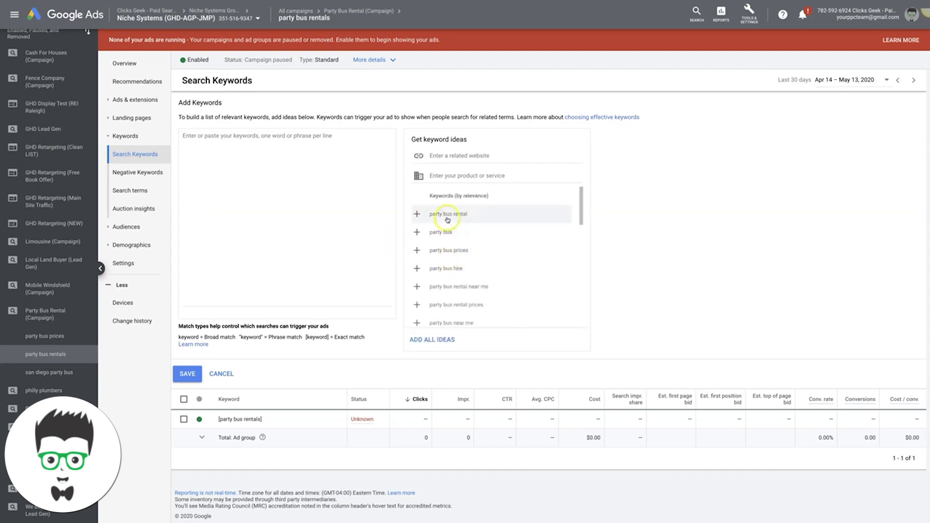
{"action": "scroll", "coordinate": [447, 220], "scroll_direction": "down", "scroll_amount": 1}
{"action": "left_click", "coordinate": [418, 280]}
{"action": "scroll", "coordinate": [421, 283], "scroll_direction": "down", "scroll_amount": 1}
{"action": "scroll", "coordinate": [426, 251], "scroll_direction": "down", "scroll_amount": 1}
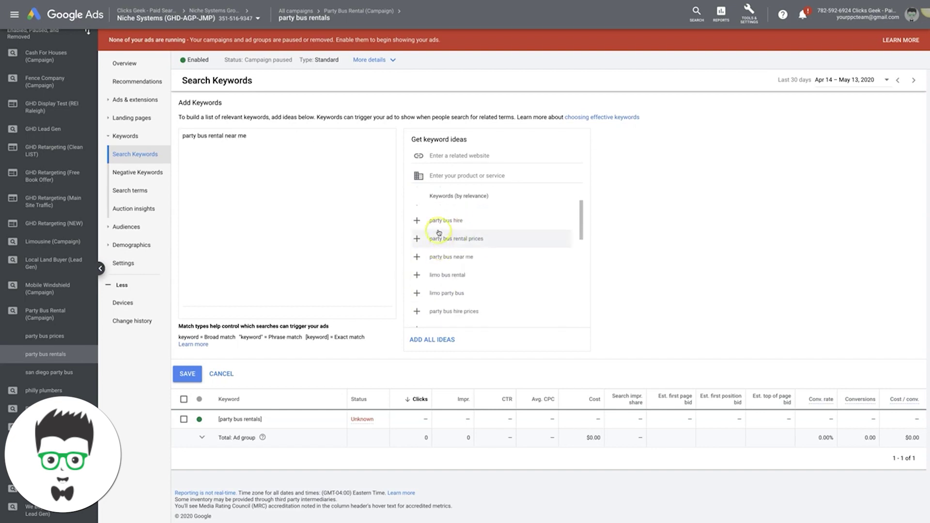
{"action": "scroll", "coordinate": [438, 233], "scroll_direction": "down", "scroll_amount": 4}
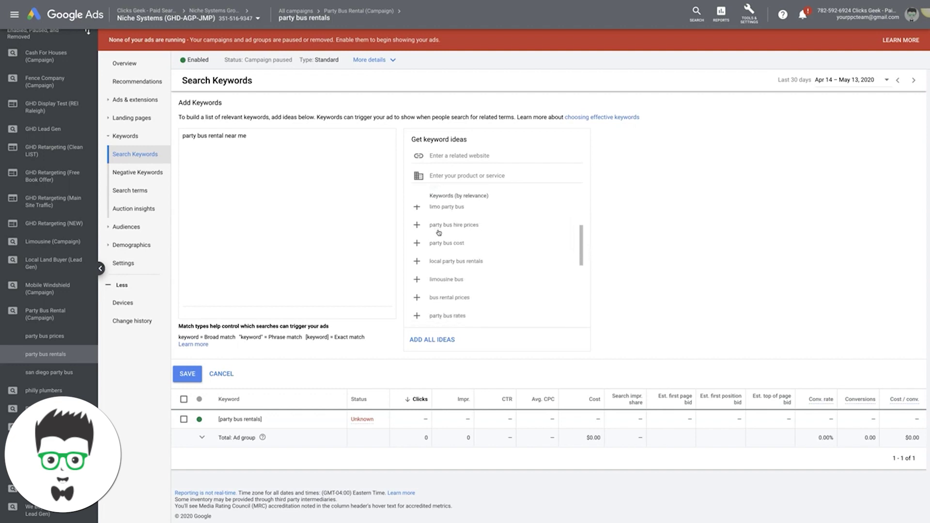
{"action": "left_click", "coordinate": [426, 237]}
{"action": "scroll", "coordinate": [468, 238], "scroll_direction": "down", "scroll_amount": 2}
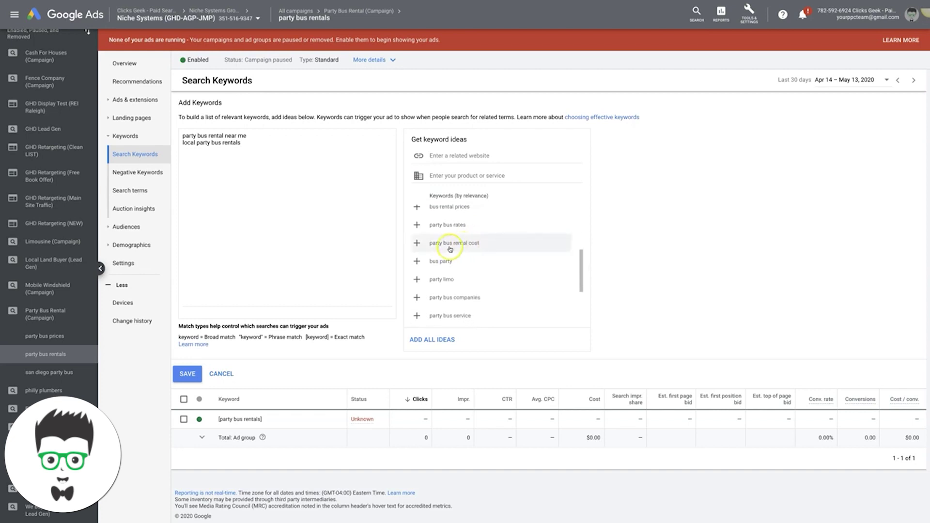
{"action": "left_click", "coordinate": [418, 244]}
- Load more keyword ideas, add "party bus rental prices" to the list, and browse the remaining suggestions
{"action": "scroll", "coordinate": [463, 226], "scroll_direction": "down", "scroll_amount": 3}
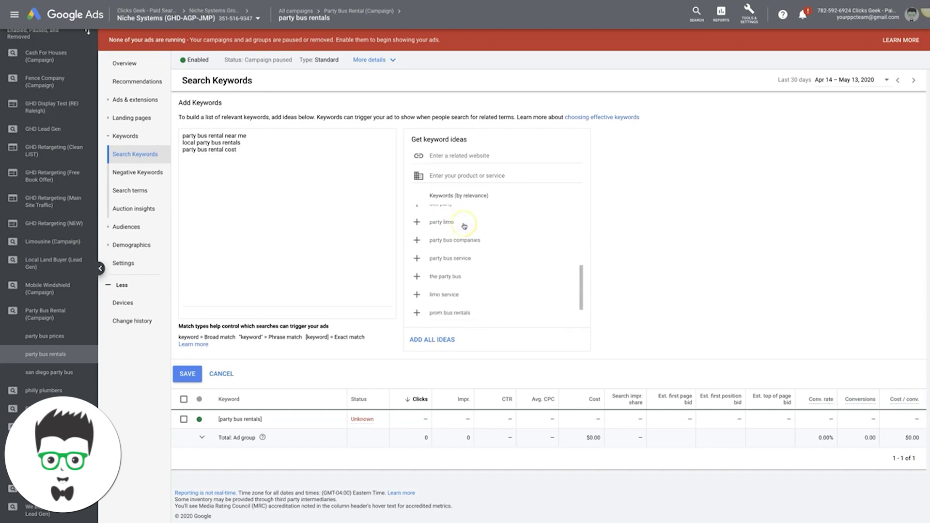
{"action": "scroll", "coordinate": [464, 226], "scroll_direction": "down", "scroll_amount": 1}
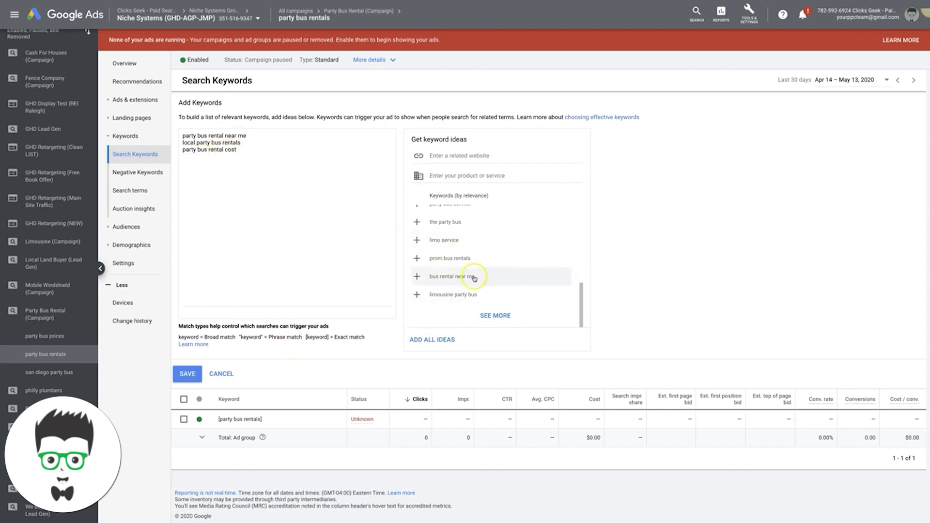
{"action": "left_click", "coordinate": [499, 316]}
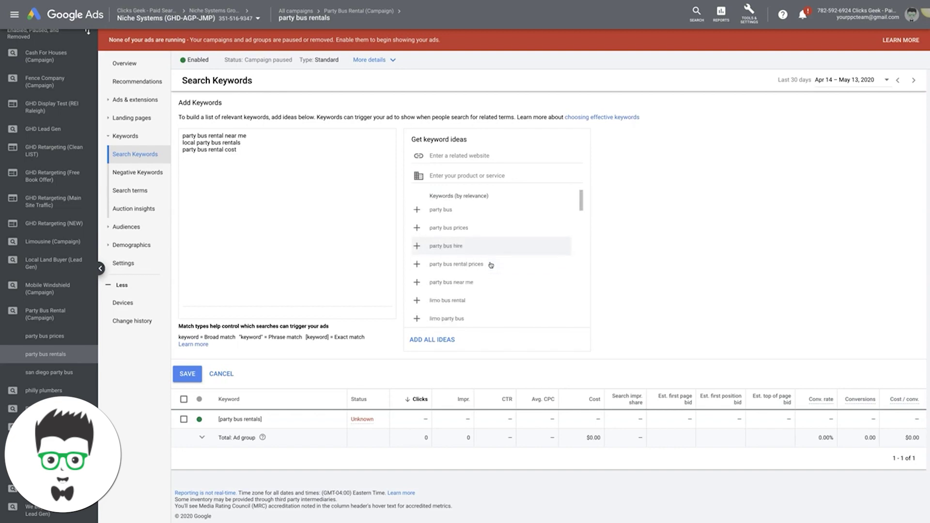
{"action": "left_click", "coordinate": [418, 265]}
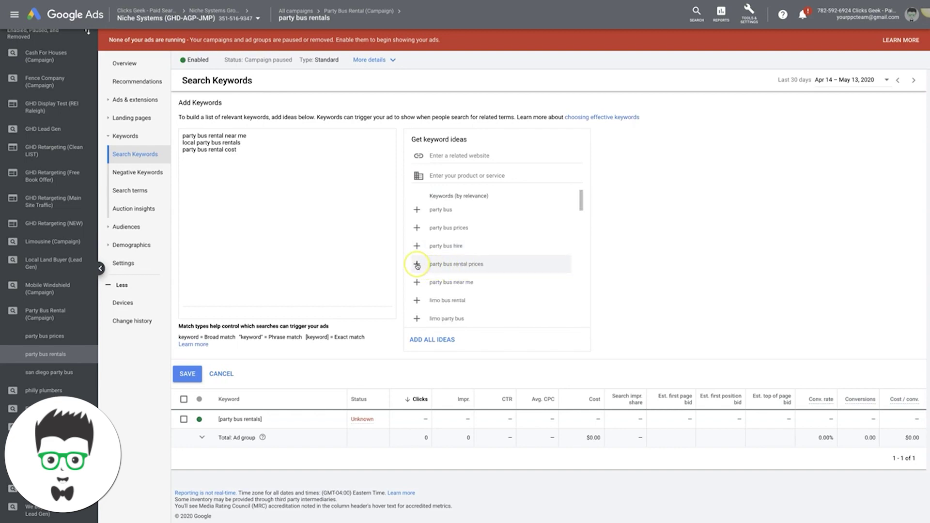
{"action": "scroll", "coordinate": [508, 264], "scroll_direction": "down", "scroll_amount": 1}
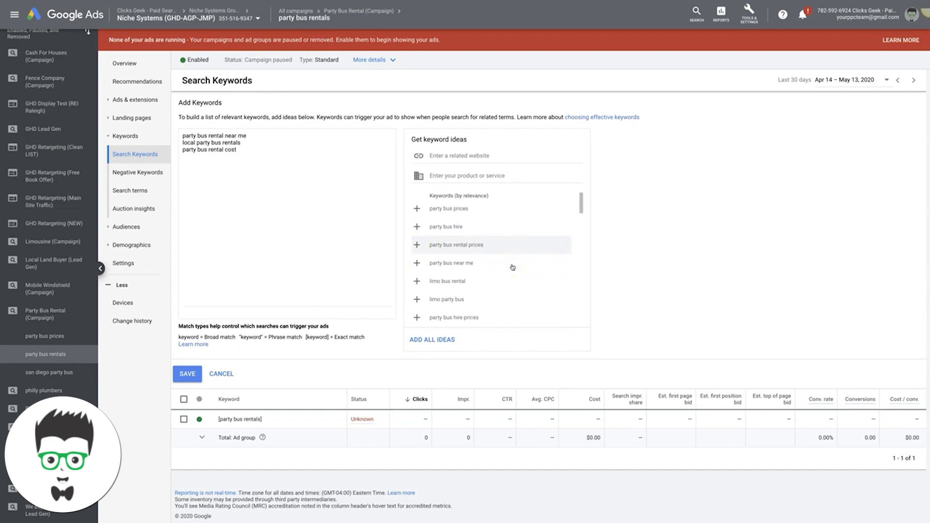
{"action": "left_click", "coordinate": [418, 239]}
{"action": "scroll", "coordinate": [501, 240], "scroll_direction": "down", "scroll_amount": 2}
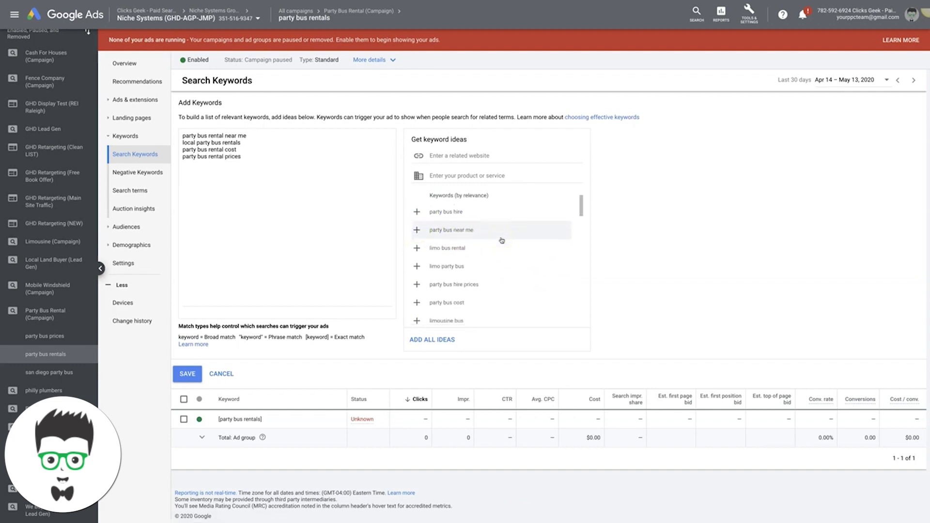
{"action": "scroll", "coordinate": [501, 240], "scroll_direction": "down", "scroll_amount": 5}
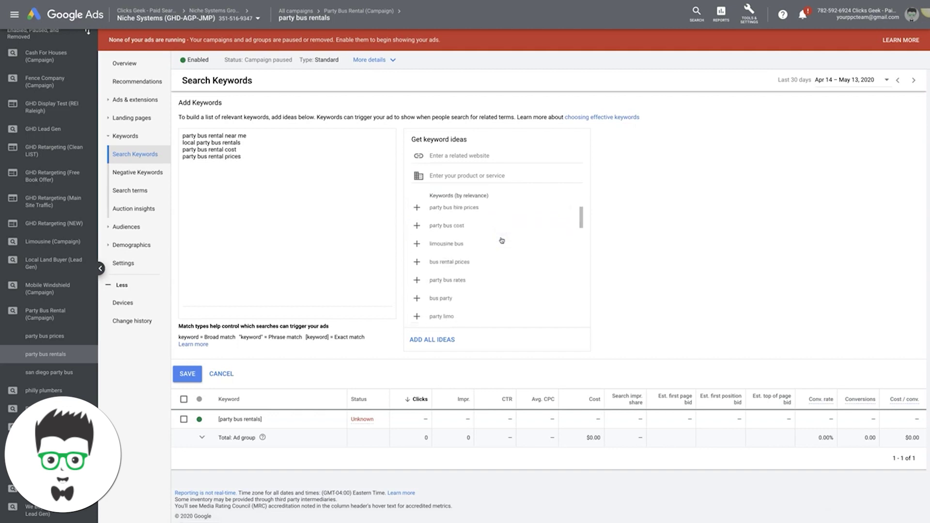
{"action": "scroll", "coordinate": [501, 240], "scroll_direction": "down", "scroll_amount": 4}
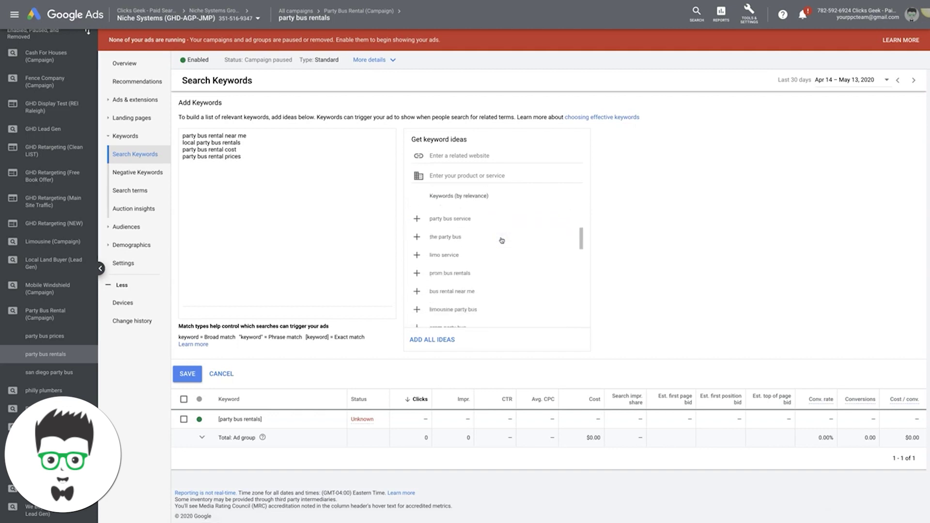
- Enclose each of the four new keywords in square brackets for exact match and save them
{"action": "left_click", "coordinate": [182, 137]}
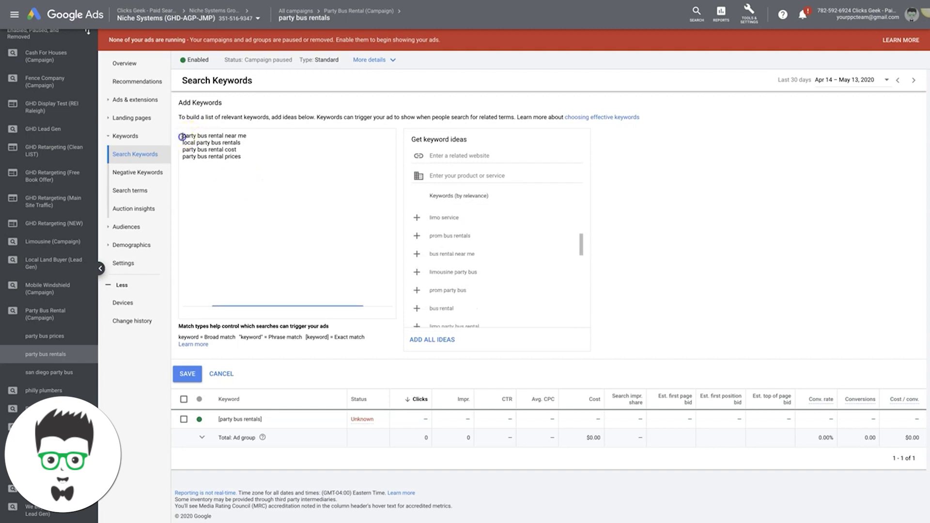
{"action": "type", "text": "["}
{"action": "left_click", "coordinate": [182, 149]}
{"action": "type", "text": "["}
{"action": "left_click", "coordinate": [183, 155]}
{"action": "type", "text": "["}
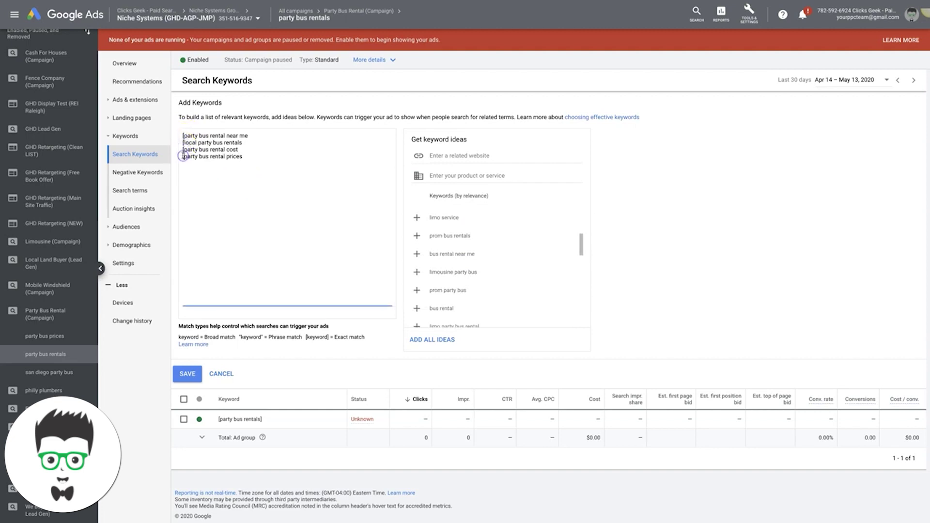
{"action": "left_click", "coordinate": [255, 133]}
{"action": "type", "text": "]"}
{"action": "left_click", "coordinate": [251, 143]}
{"action": "type", "text": "]"}
{"action": "left_click", "coordinate": [187, 374]}
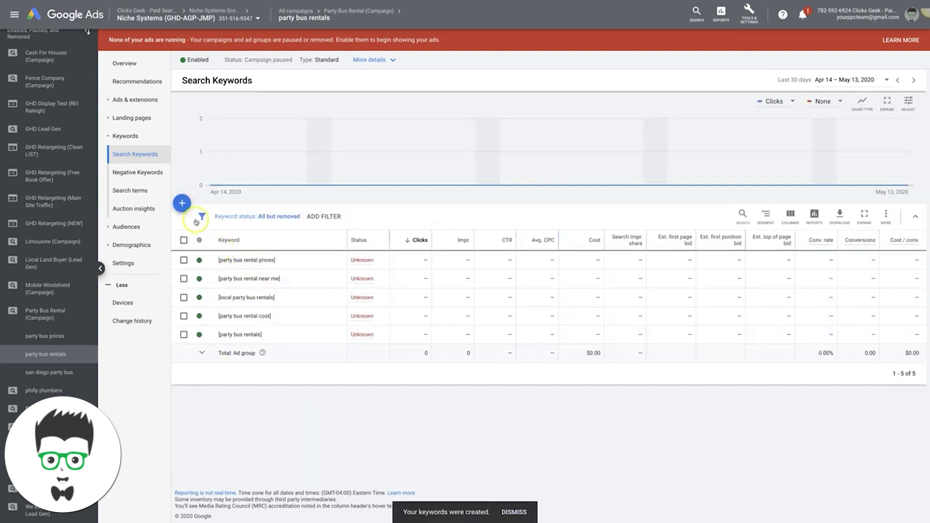
- In the ad group's ads, copy the "Party Bus Rentals | Call Right Now For A Quote" ad for editing and go to Headline 1
{"action": "left_click", "coordinate": [129, 101]}
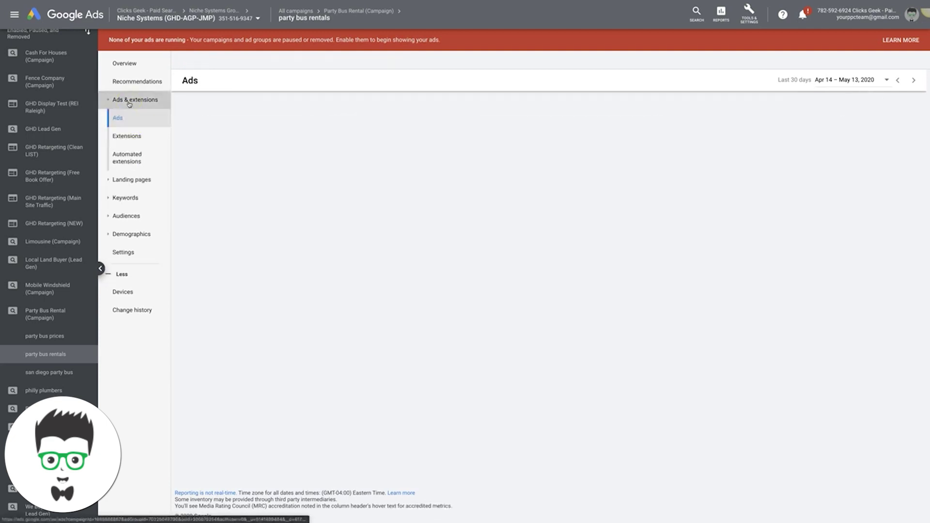
{"action": "scroll", "coordinate": [299, 292], "scroll_direction": "down", "scroll_amount": 5}
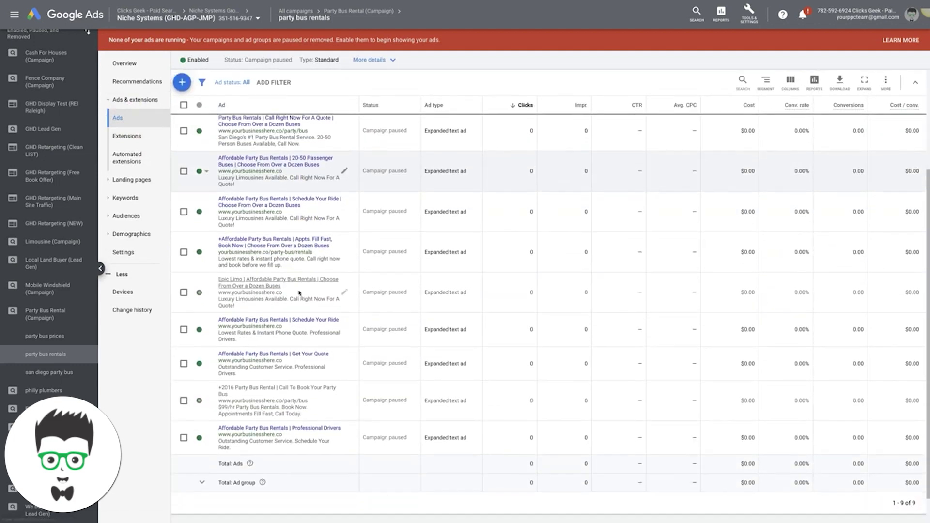
{"action": "scroll", "coordinate": [299, 292], "scroll_direction": "up", "scroll_amount": 4}
{"action": "scroll", "coordinate": [300, 292], "scroll_direction": "up", "scroll_amount": 2}
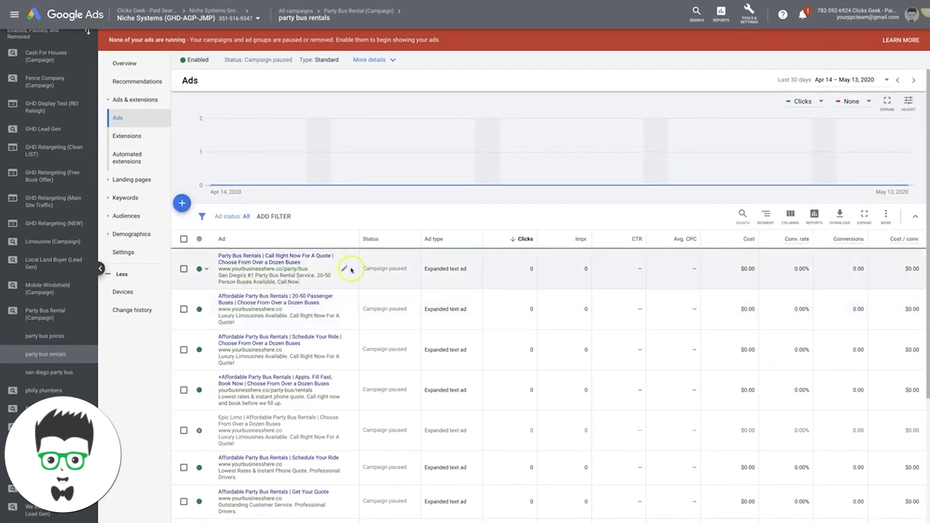
{"action": "left_click", "coordinate": [345, 269]}
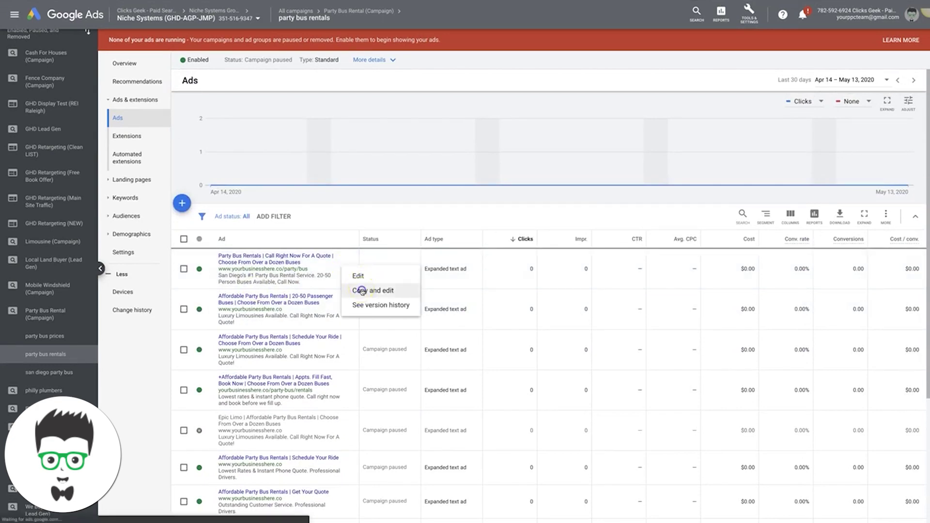
{"action": "left_click", "coordinate": [363, 290]}
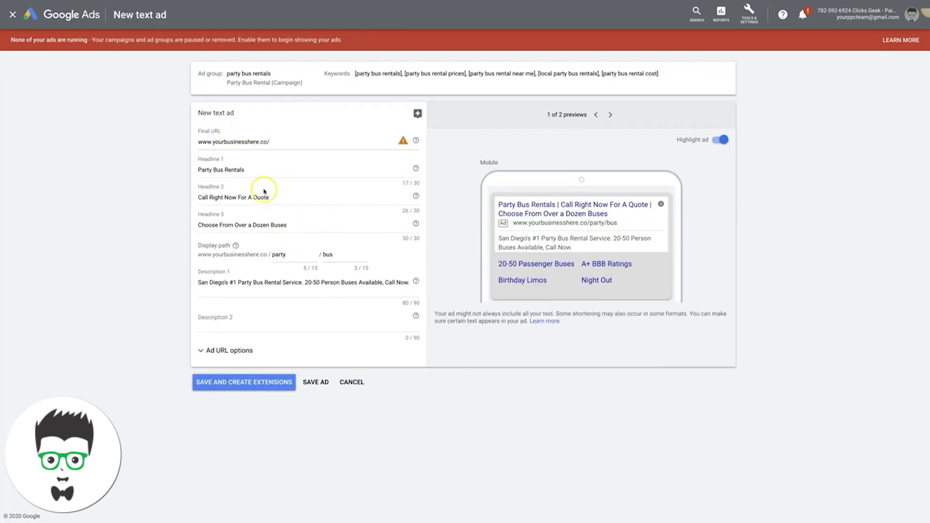
{"action": "left_click", "coordinate": [231, 170]}
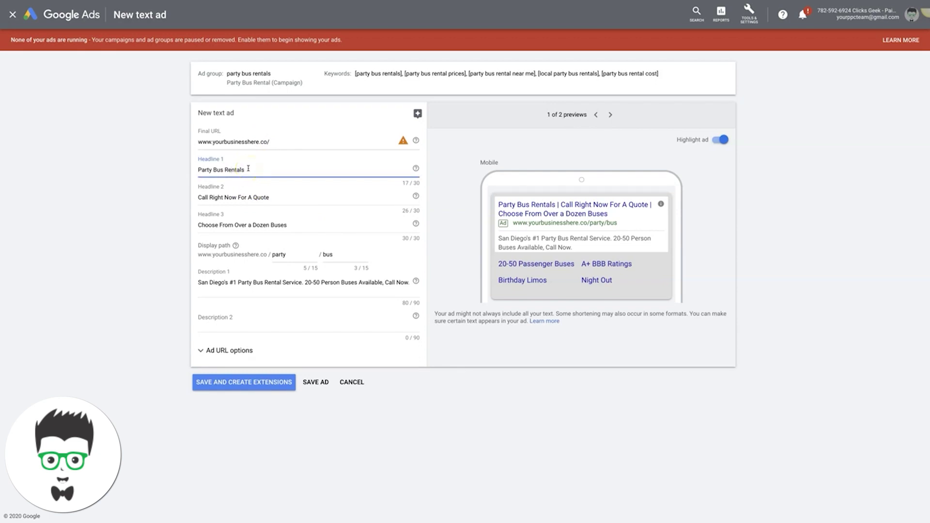
{"action": "left_click", "coordinate": [254, 169]}
- Switch to Google Search, search for "party bus rentals" and review the ads and listings on the first results page
{"action": "mouse_move", "coordinate": [63, 7]}
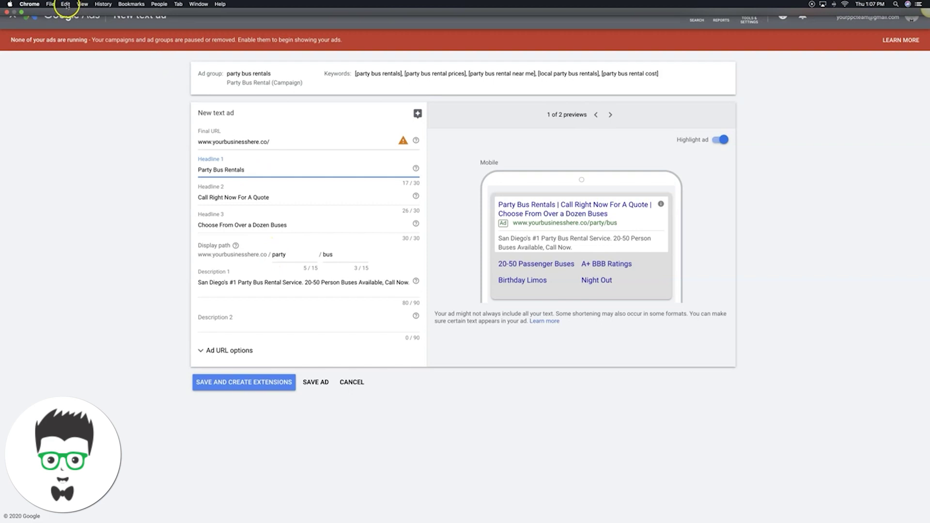
{"action": "left_click", "coordinate": [21, 12]}
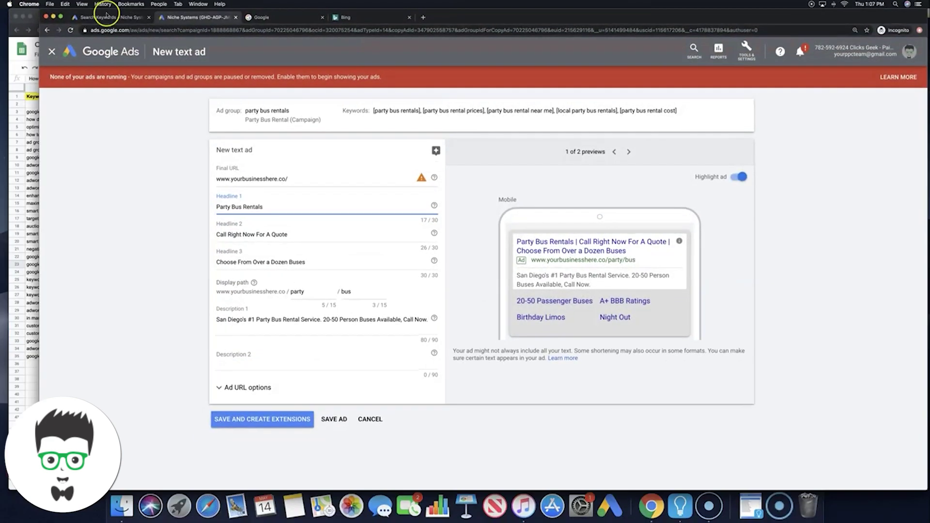
{"action": "left_click", "coordinate": [274, 19]}
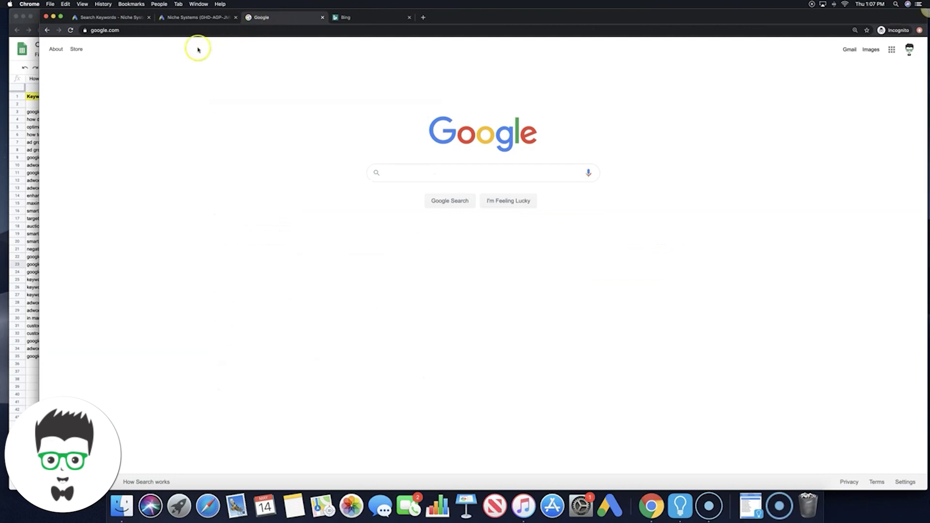
{"action": "left_click", "coordinate": [394, 170]}
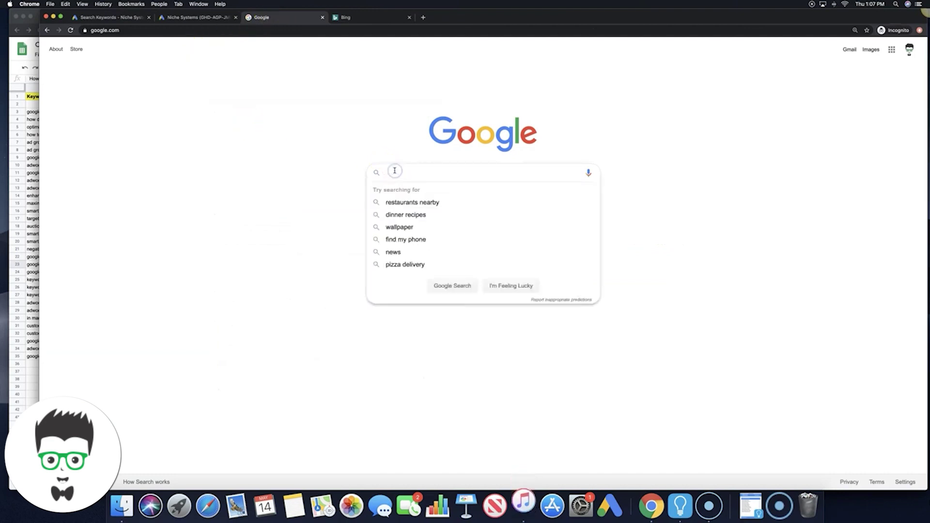
{"action": "type", "text": "party bus rentals"}
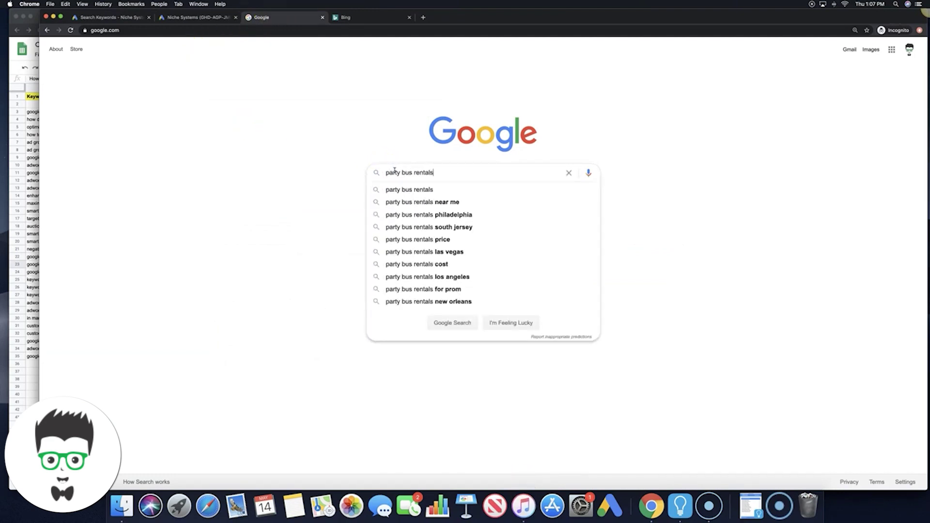
{"action": "key", "text": "Return"}
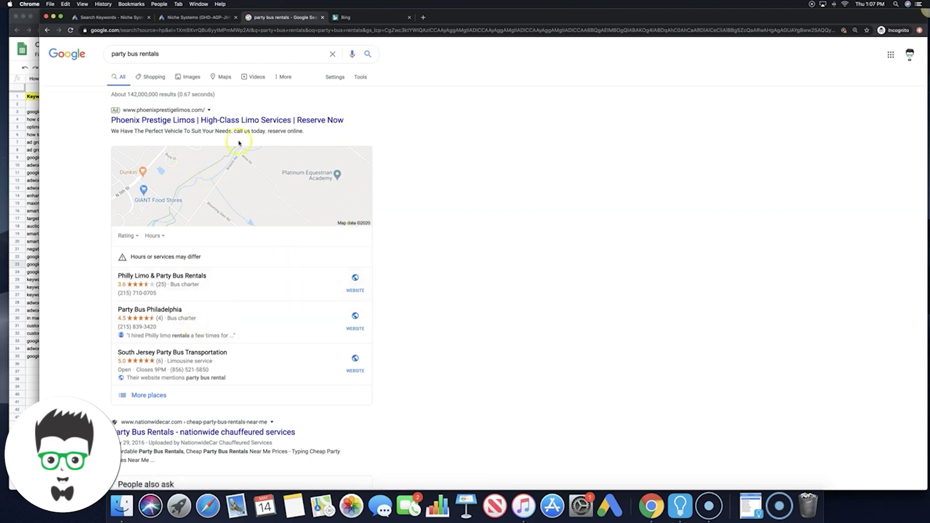
{"action": "scroll", "coordinate": [434, 218], "scroll_direction": "down", "scroll_amount": 1}
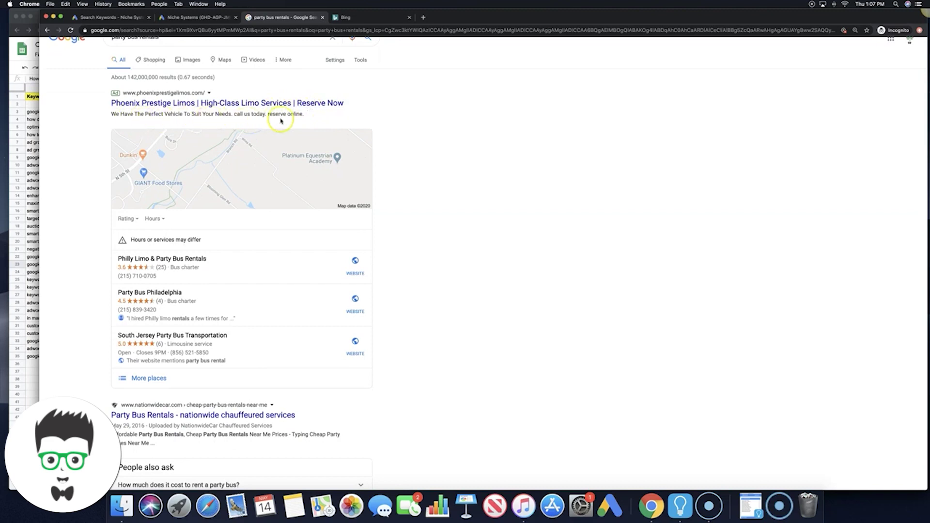
{"action": "scroll", "coordinate": [415, 291], "scroll_direction": "down", "scroll_amount": 5}
{"action": "scroll", "coordinate": [415, 292], "scroll_direction": "down", "scroll_amount": 12}
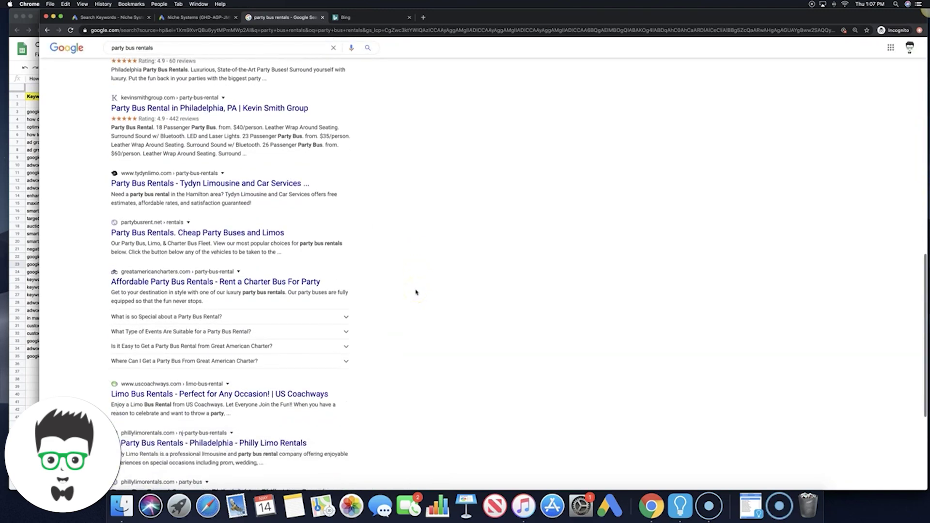
{"action": "scroll", "coordinate": [416, 291], "scroll_direction": "down", "scroll_amount": 2}
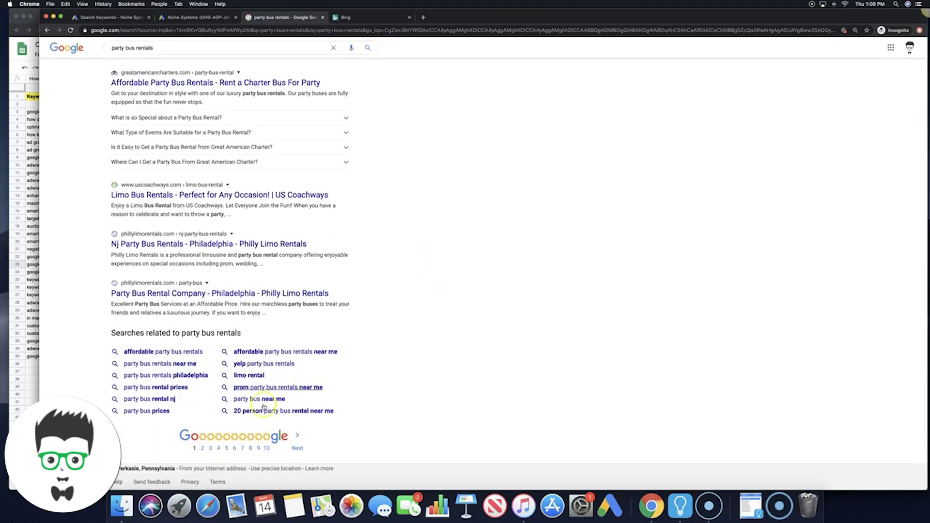
- Open the second page of the "party bus rentals" results and examine how the competitors' ads are worded
{"action": "left_click", "coordinate": [203, 449]}
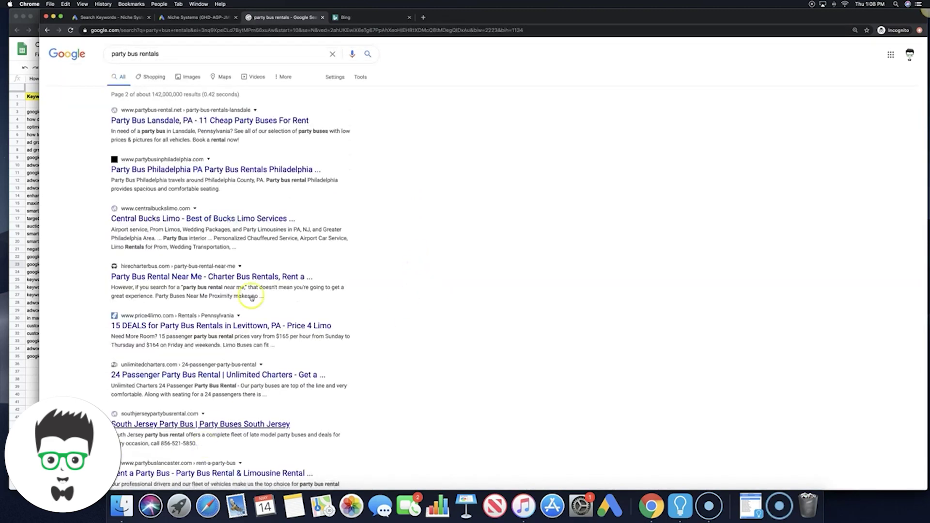
{"action": "scroll", "coordinate": [409, 234], "scroll_direction": "down", "scroll_amount": 5}
{"action": "scroll", "coordinate": [409, 235], "scroll_direction": "down", "scroll_amount": 5}
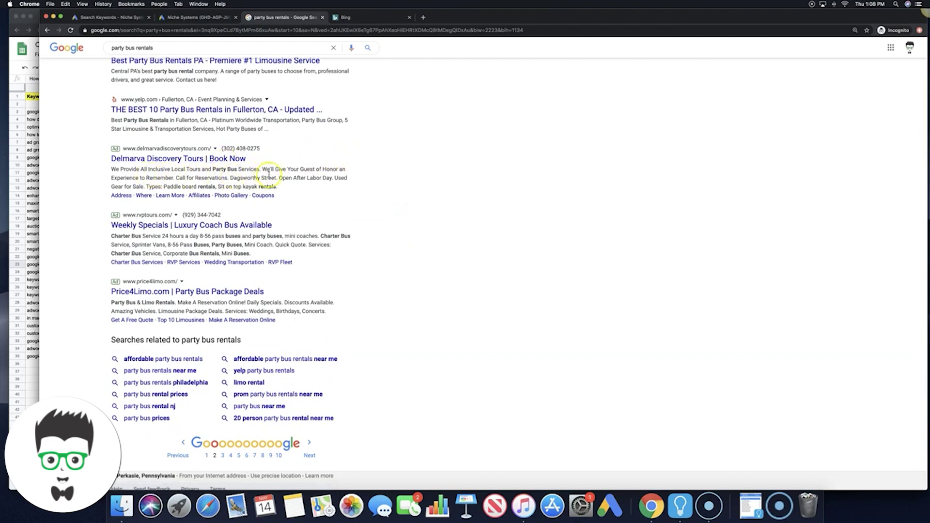
{"action": "scroll", "coordinate": [404, 237], "scroll_direction": "down", "scroll_amount": 1}
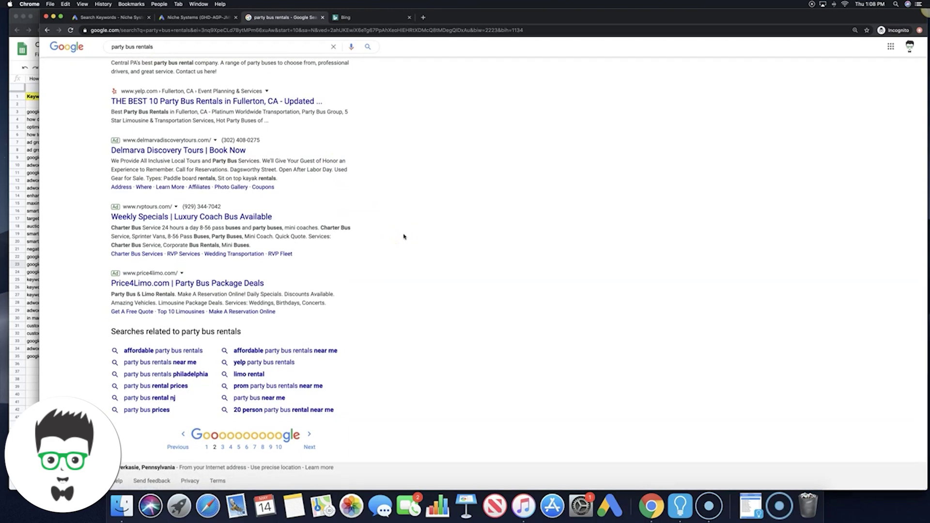
{"action": "scroll", "coordinate": [351, 228], "scroll_direction": "up", "scroll_amount": 15}
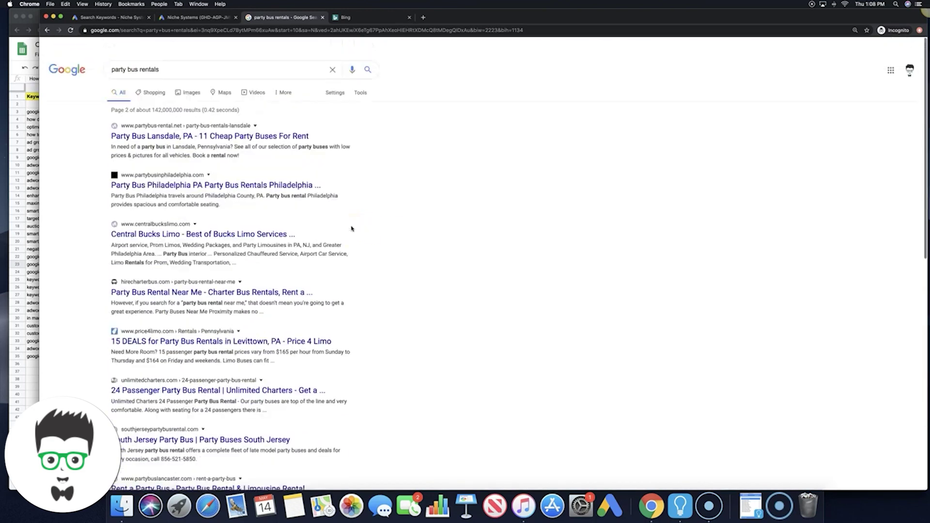
- Return to the new text ad in Google Ads and replace Headline 1 with "Need a Party Bus?"
{"action": "left_click", "coordinate": [127, 19]}
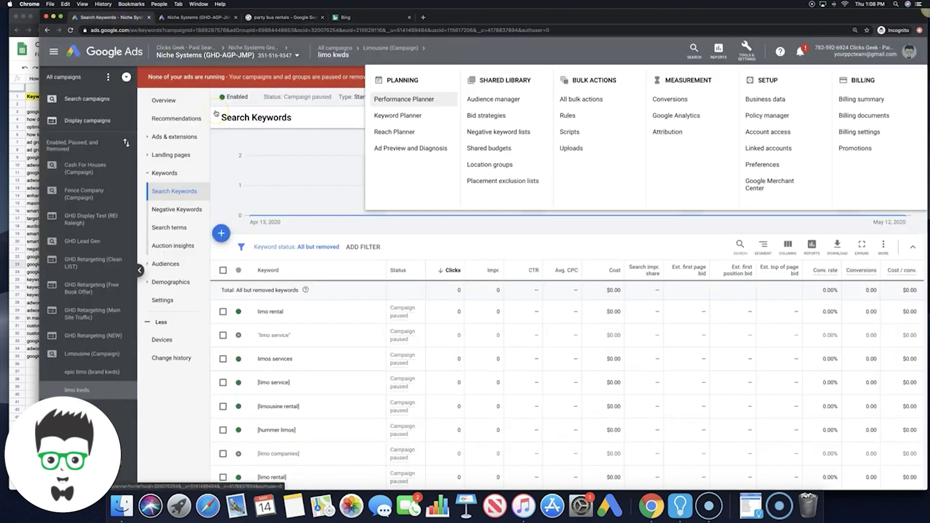
{"action": "left_click", "coordinate": [197, 17]}
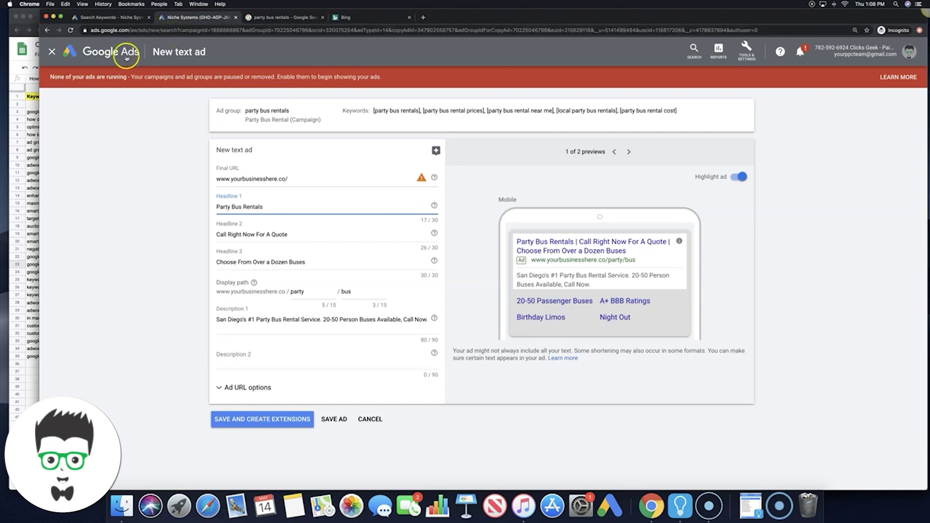
{"action": "left_click", "coordinate": [60, 19]}
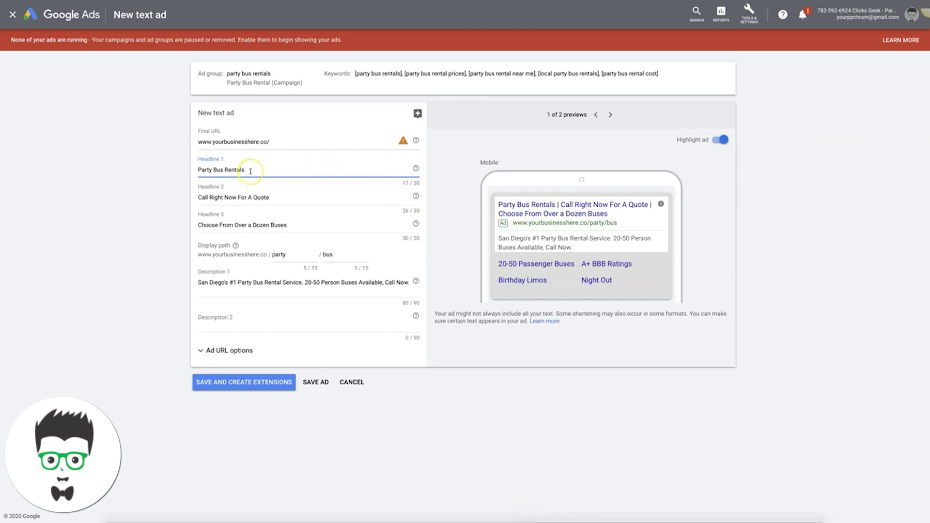
{"action": "left_click", "coordinate": [234, 198]}
{"action": "left_click", "coordinate": [213, 171]}
{"action": "triple_click", "coordinate": [212, 170]}
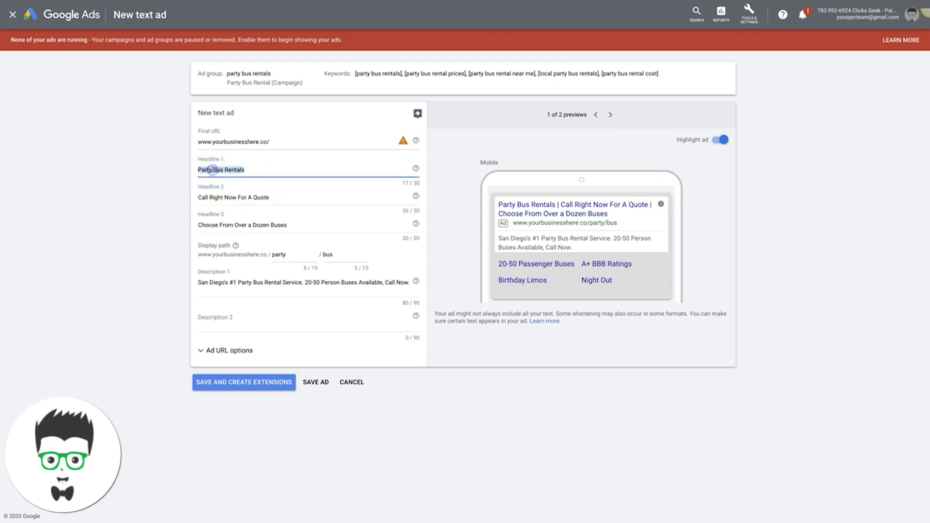
{"action": "type", "text": "Need a"}
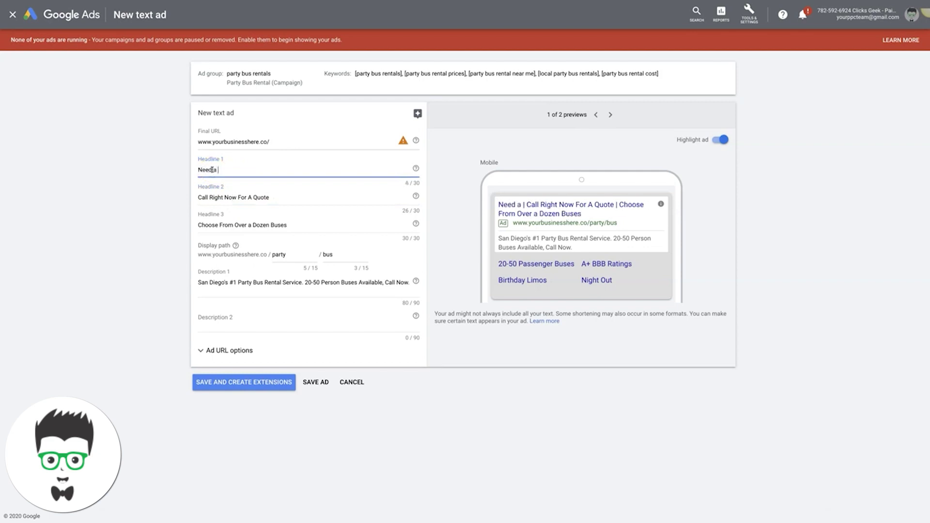
{"action": "type", "text": " Party Bus"}
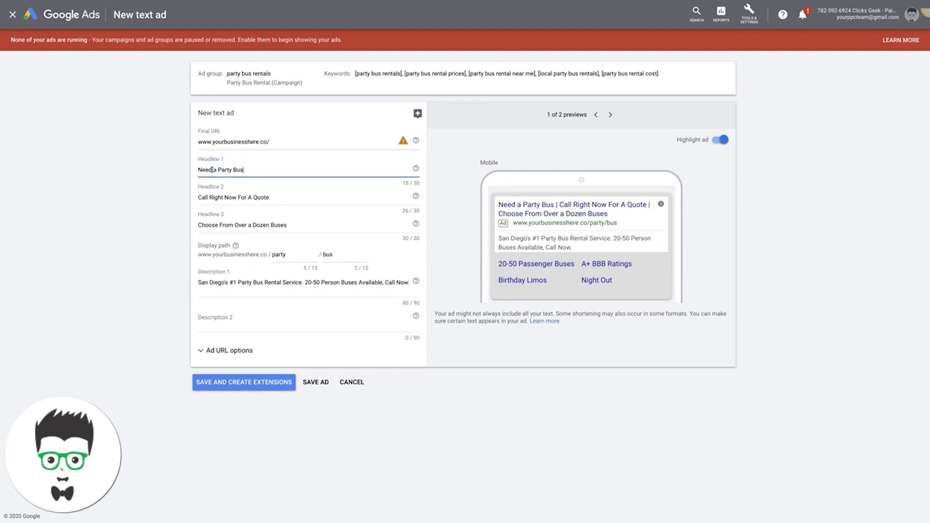
{"action": "type", "text": "?"}
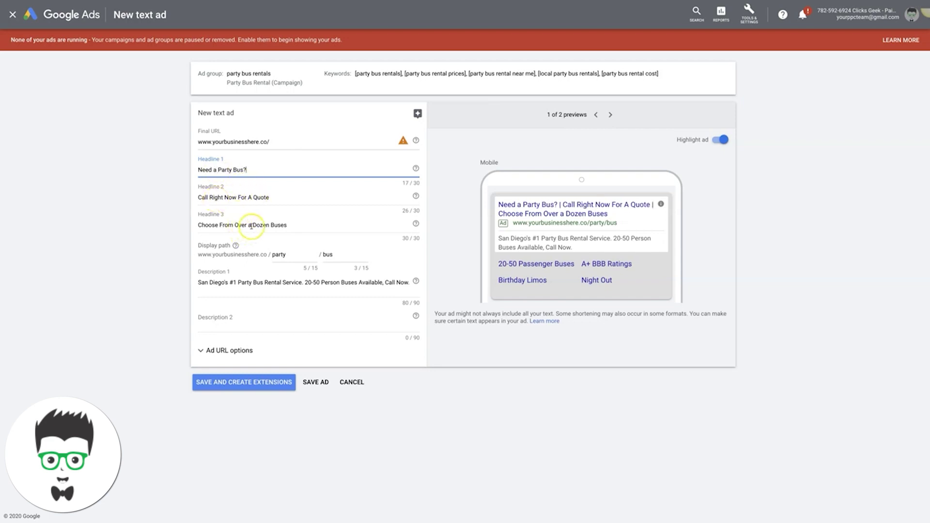
- Change the ending of Headline 2 so it reads "Call Right Now For Prices"
{"action": "left_click", "coordinate": [275, 197]}
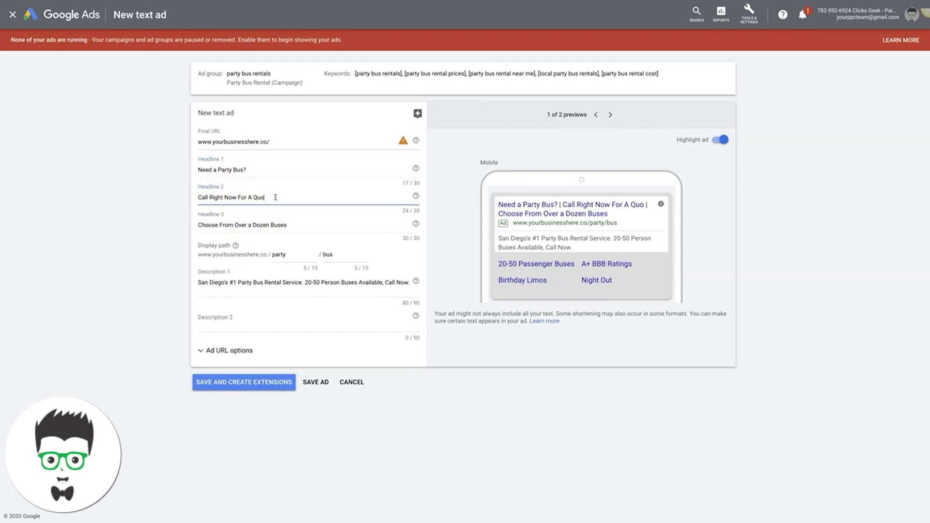
{"action": "key", "text": "BackSpace"}
{"action": "key", "text": "BackSpace"}
{"action": "type", "text": "P"}
- Set the ad's display path to "Party Bus" in the first part and "Rentals" in the second
{"action": "left_click", "coordinate": [277, 254]}
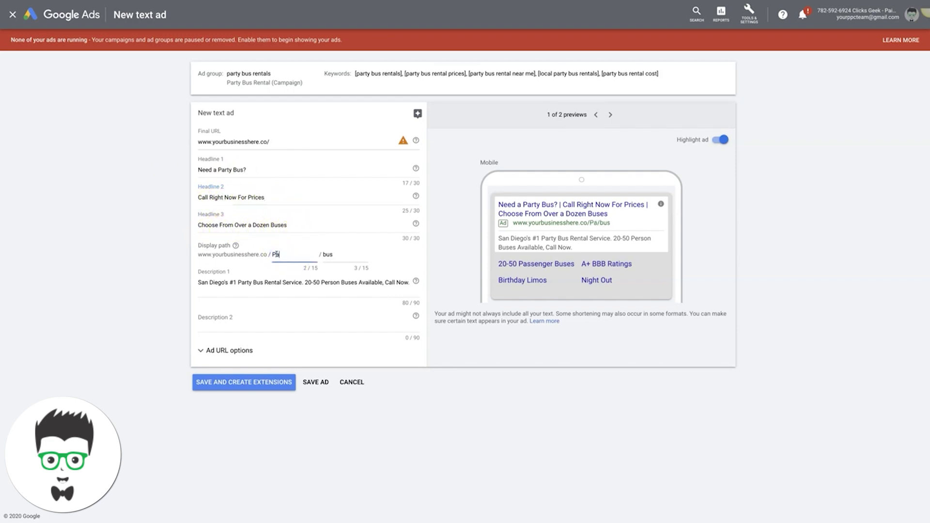
{"action": "type", "text": "us"}
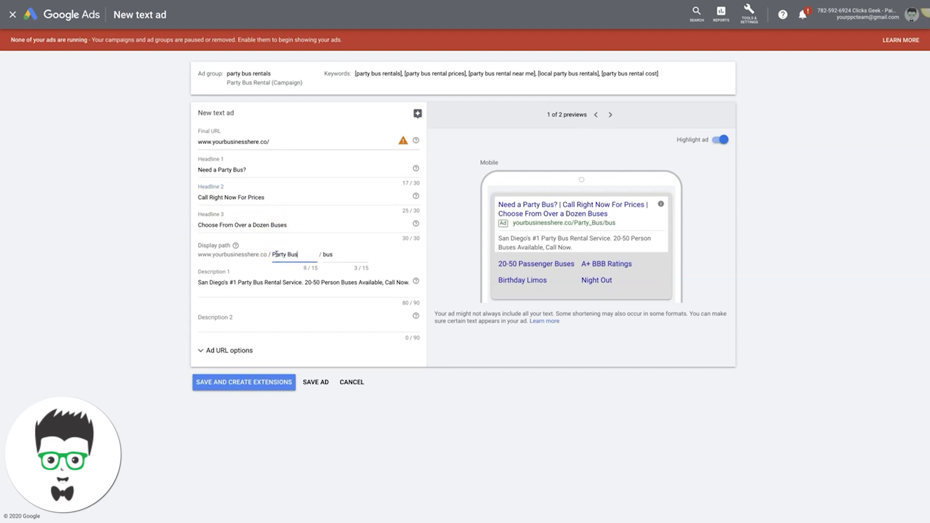
{"action": "double_click", "coordinate": [327, 255]}
{"action": "type", "text": "Rentals"}
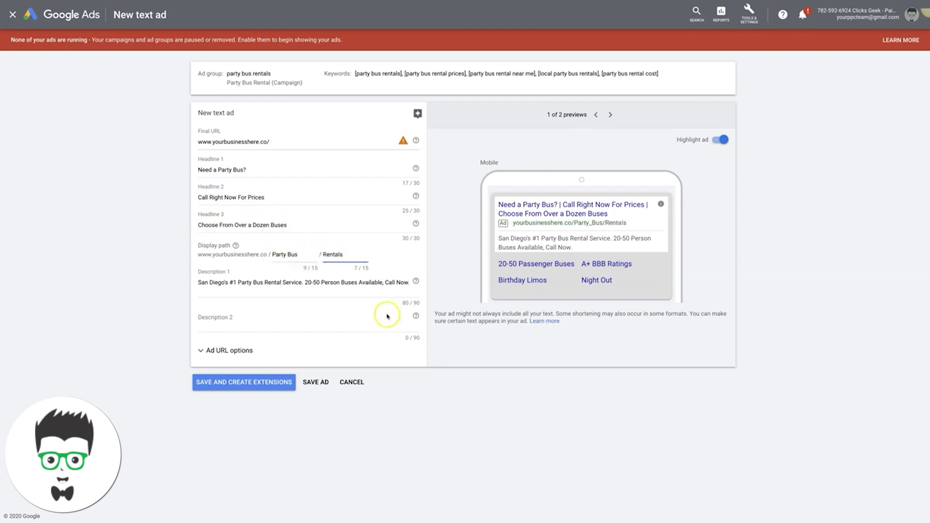
- In Description 1, replace the city San Diego with Philadelphia and extend the closing call to "Call Now to Schedule."
{"action": "left_click", "coordinate": [234, 283]}
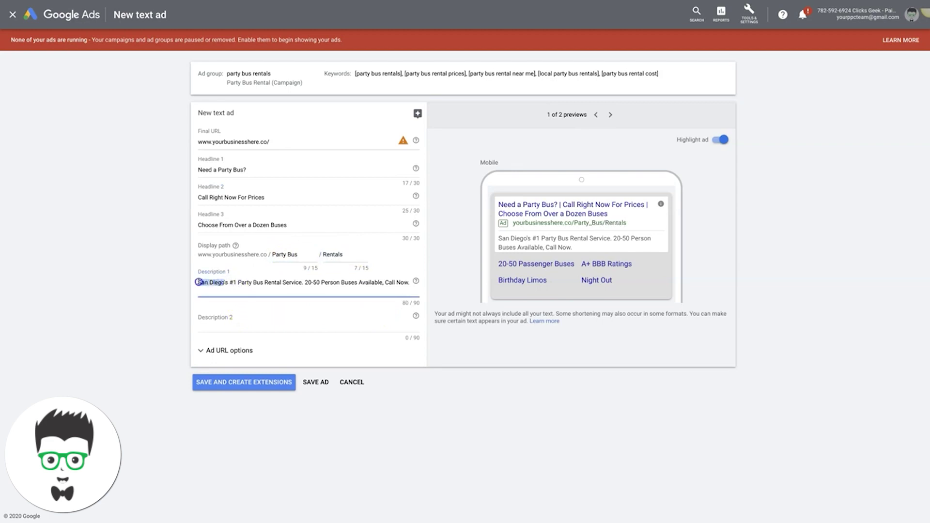
{"action": "type", "text": "Philadelphia"}
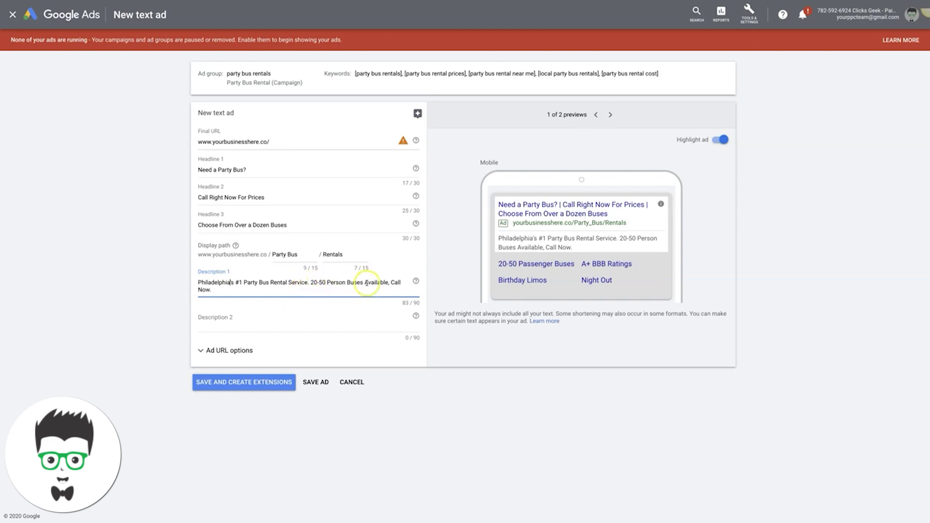
{"action": "left_click", "coordinate": [209, 289]}
{"action": "type", "text": "to Schedule"}
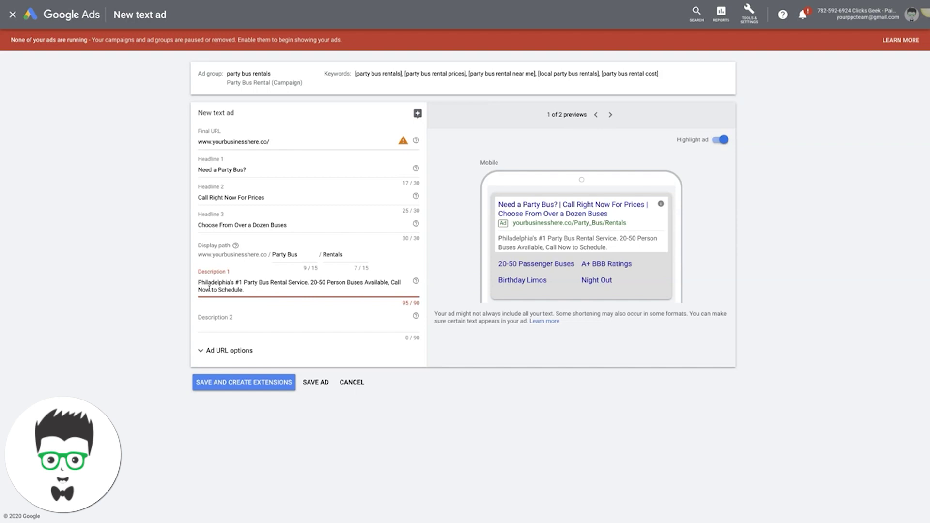
- Delete the opening "#1 Party Bus Rental Service" sentence from Description 1, keeping "20-50 Person Buses Available, Call Now to Schedule."
{"action": "left_click_drag", "start_coordinate": [311, 283], "coordinate": [194, 281]}
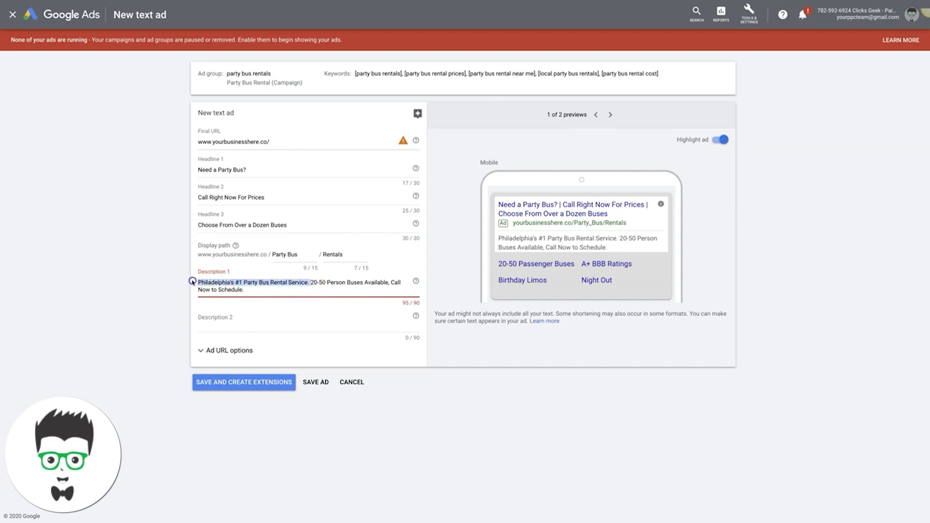
{"action": "key", "text": "BackSpace"}
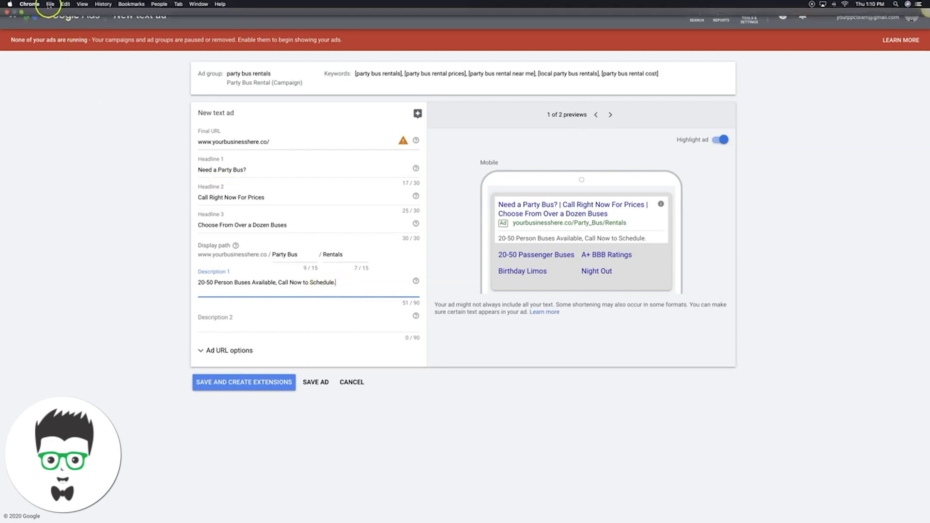
- Go back to Google Search, open the related search "affordable party bus rentals near me" and review the ads and related searches
{"action": "left_click", "coordinate": [23, 13]}
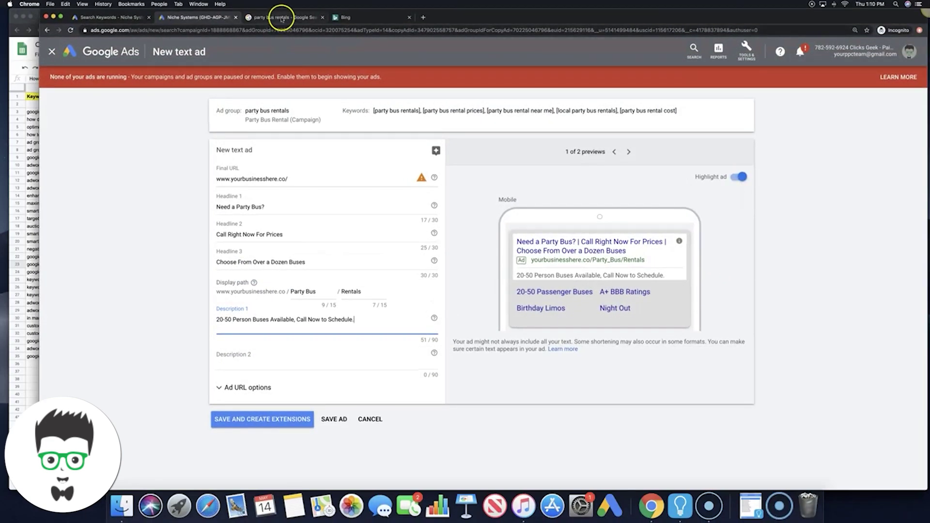
{"action": "left_click", "coordinate": [280, 17]}
{"action": "scroll", "coordinate": [345, 190], "scroll_direction": "down", "scroll_amount": 15}
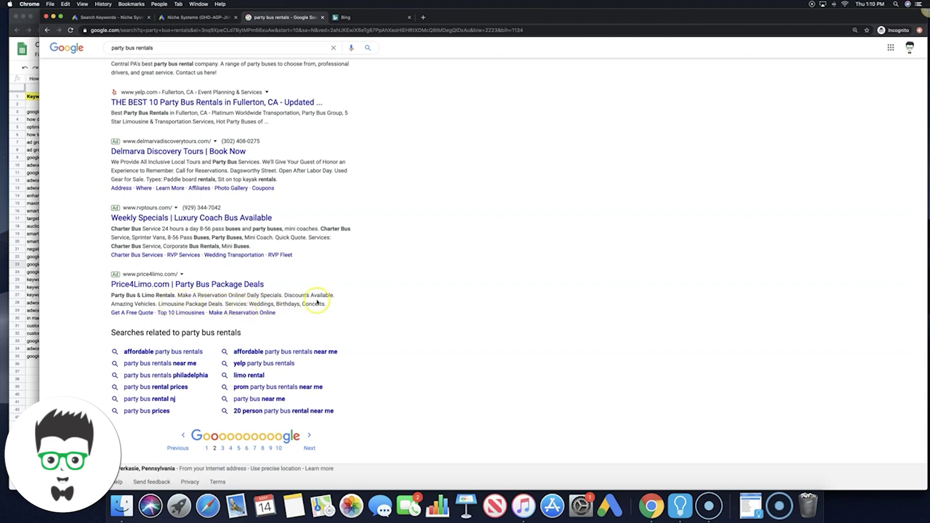
{"action": "left_click", "coordinate": [310, 352]}
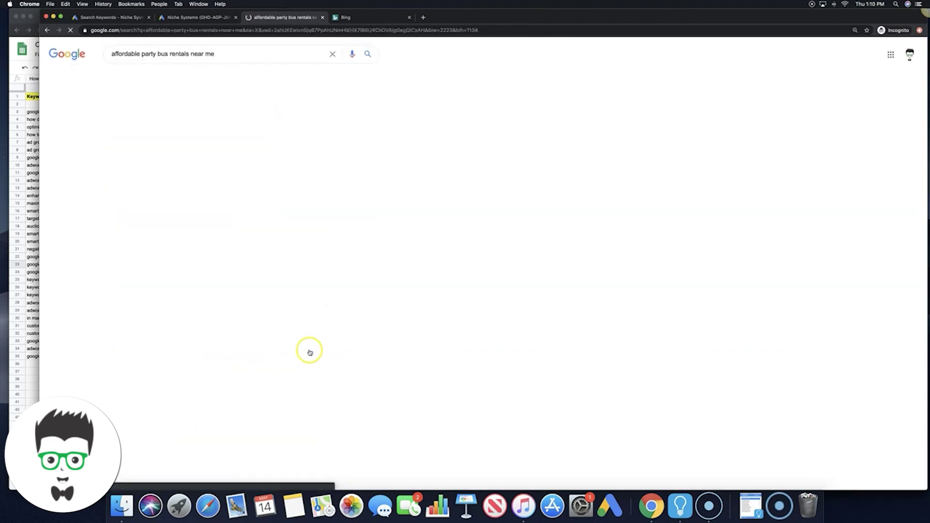
{"action": "scroll", "coordinate": [410, 196], "scroll_direction": "down", "scroll_amount": 2}
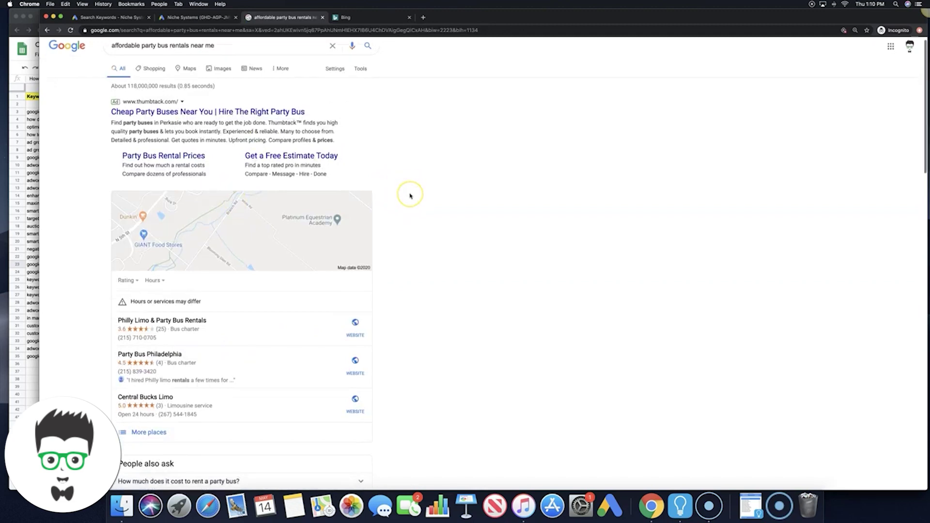
{"action": "scroll", "coordinate": [396, 151], "scroll_direction": "down", "scroll_amount": 20}
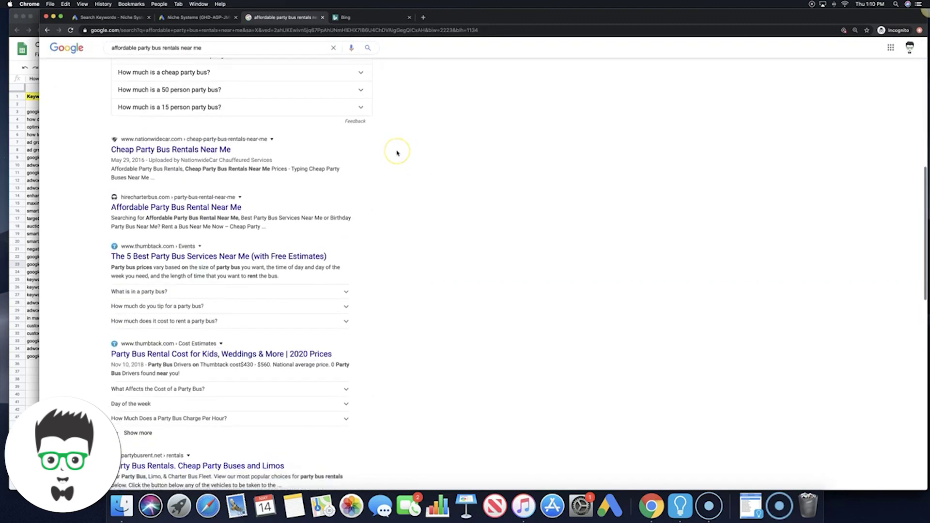
{"action": "scroll", "coordinate": [397, 153], "scroll_direction": "down", "scroll_amount": 5}
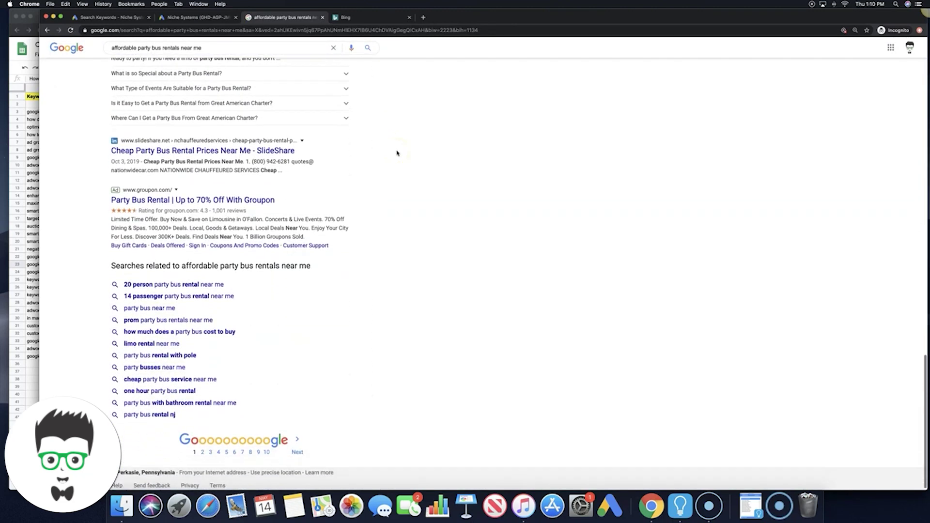
- Open the second page of Google results for "affordable party bus rentals near me" and review the competitor ads
{"action": "left_click", "coordinate": [203, 446]}
{"action": "scroll", "coordinate": [390, 242], "scroll_direction": "down", "scroll_amount": 15}
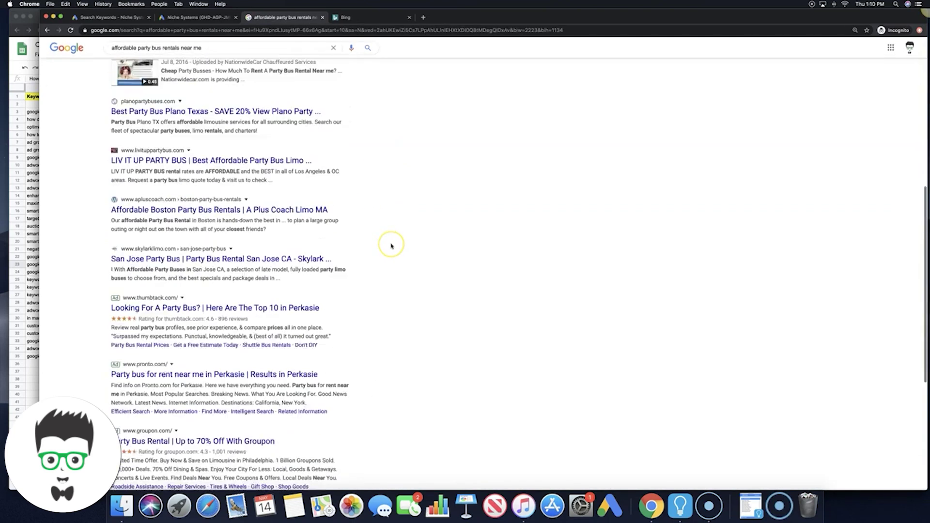
{"action": "scroll", "coordinate": [392, 246], "scroll_direction": "up", "scroll_amount": 2}
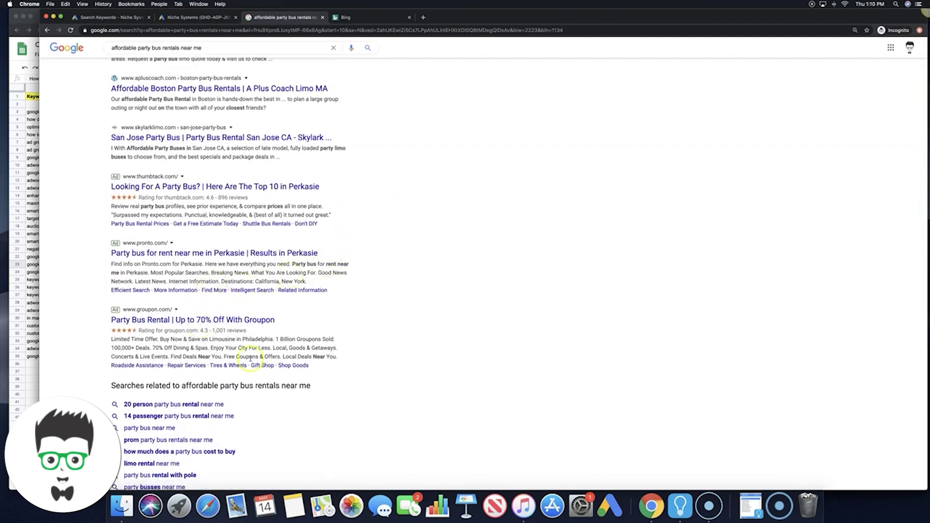
{"action": "scroll", "coordinate": [218, 330], "scroll_direction": "down", "scroll_amount": 3}
{"action": "scroll", "coordinate": [260, 182], "scroll_direction": "up", "scroll_amount": 16}
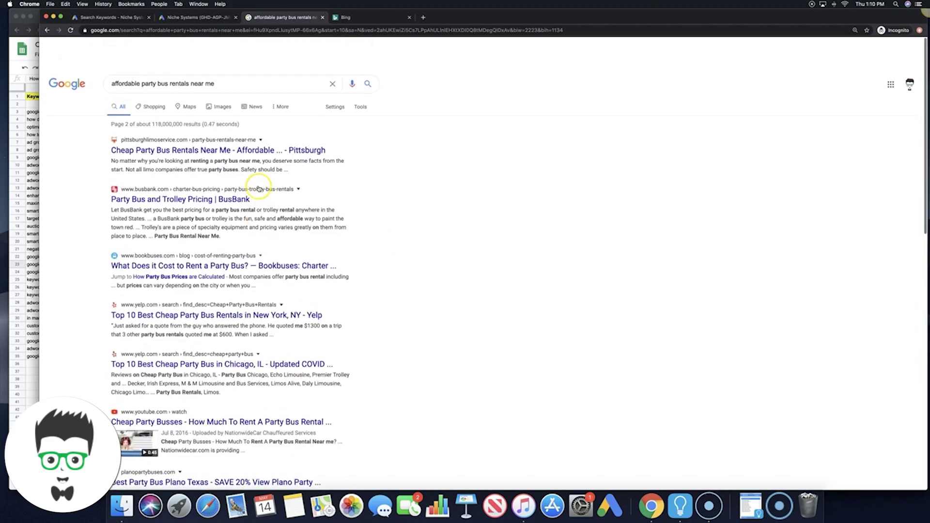
- Switch to Bing, search for "party bus rentals" and review the competitor ads and related searches
{"action": "left_click", "coordinate": [345, 17]}
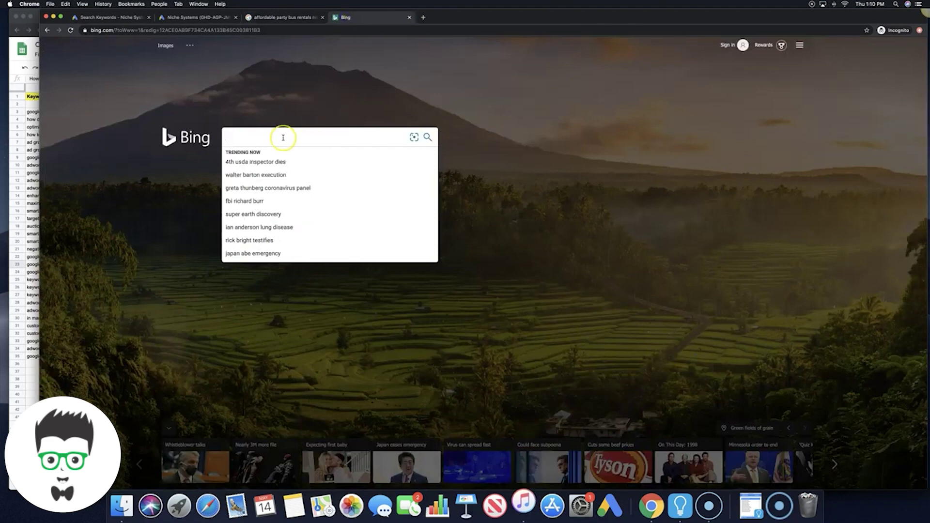
{"action": "type", "text": "party bus rentals"}
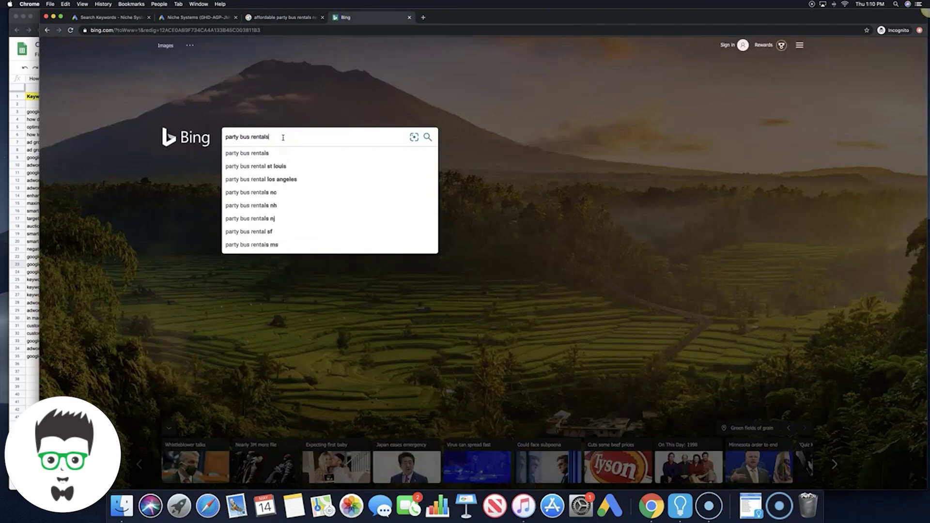
{"action": "key", "text": "Return"}
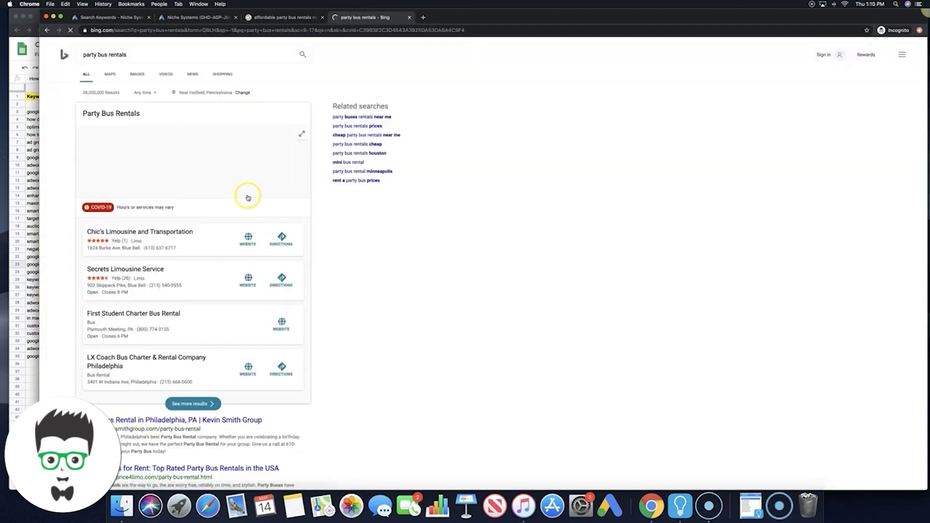
{"action": "scroll", "coordinate": [357, 280], "scroll_direction": "down", "scroll_amount": 15}
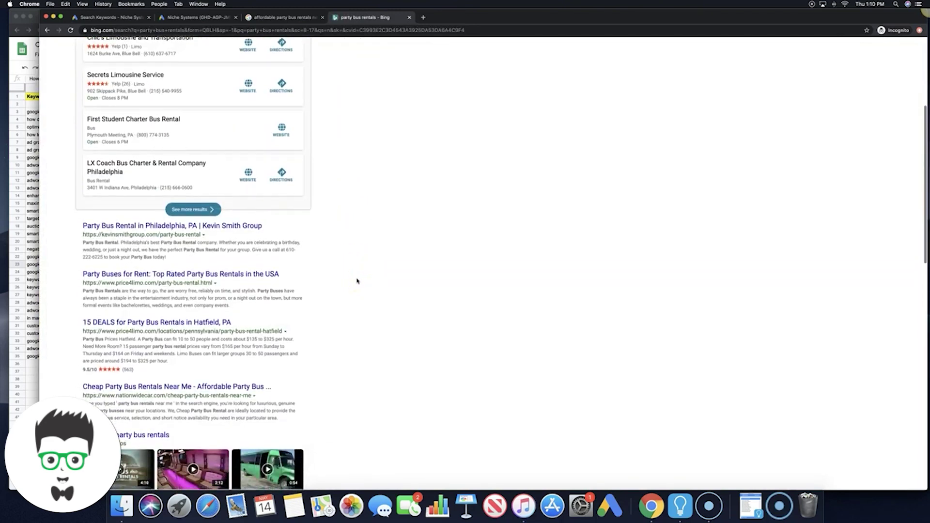
{"action": "scroll", "coordinate": [357, 280], "scroll_direction": "down", "scroll_amount": 5}
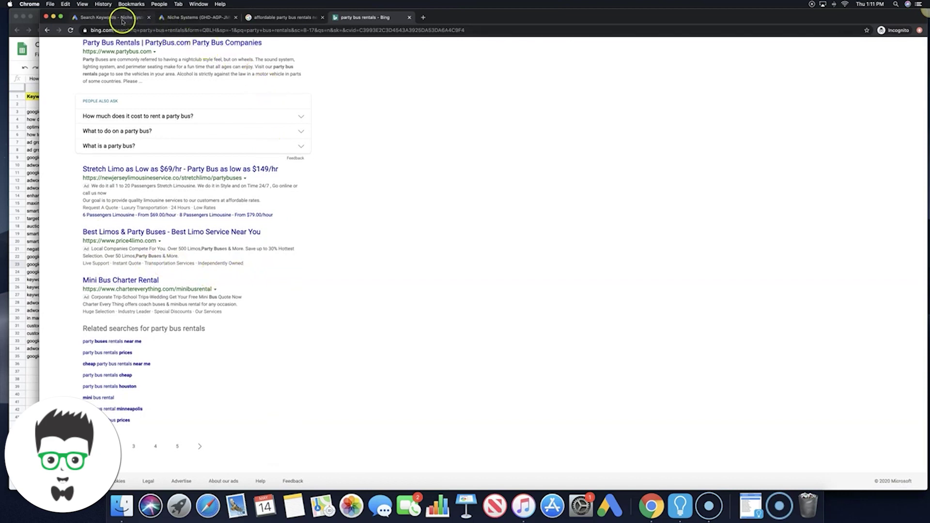
- Return to the ad draft in Google Ads and extend the end of Description 1 with "Your Night Out. Appts Fill Fast, Book Now!"
{"action": "left_click", "coordinate": [183, 18]}
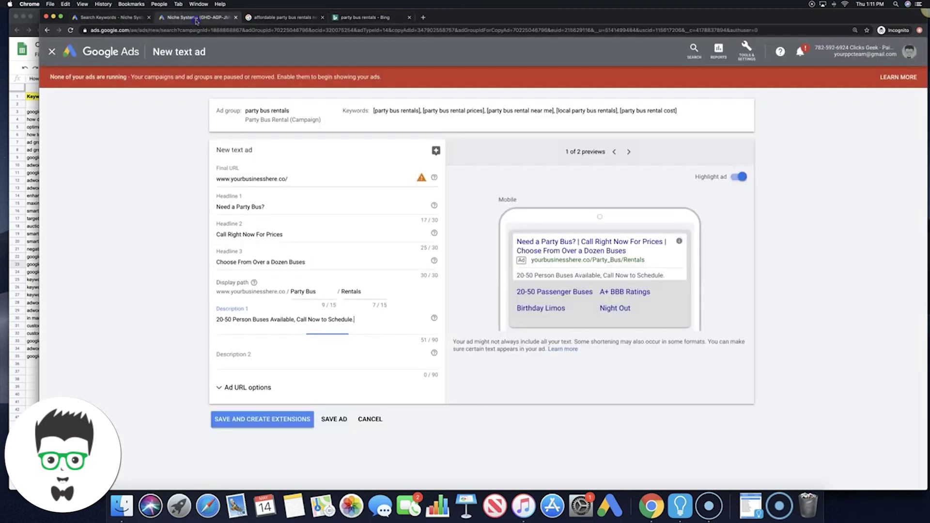
{"action": "left_click", "coordinate": [61, 16]}
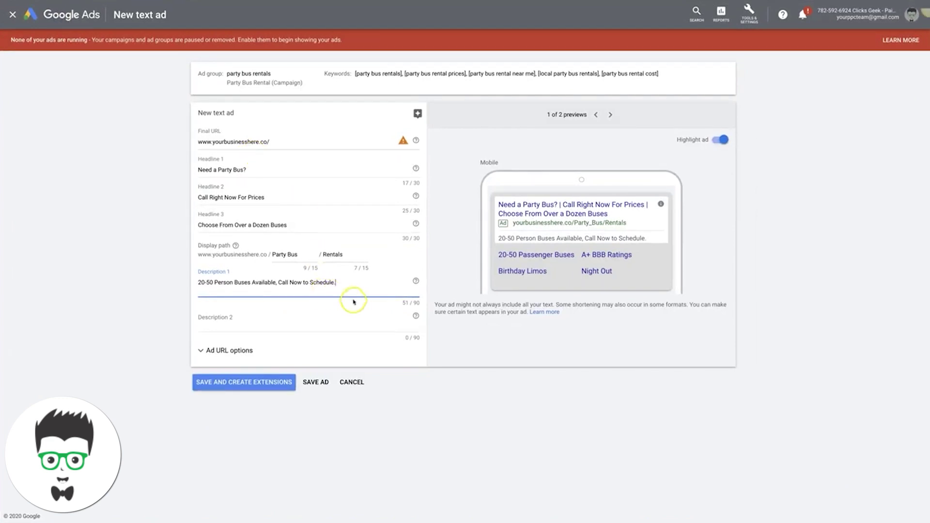
{"action": "left_click", "coordinate": [200, 282]}
{"action": "left_click", "coordinate": [279, 286]}
{"action": "left_click", "coordinate": [333, 283]}
{"action": "type", "text": "Your Night Out"}
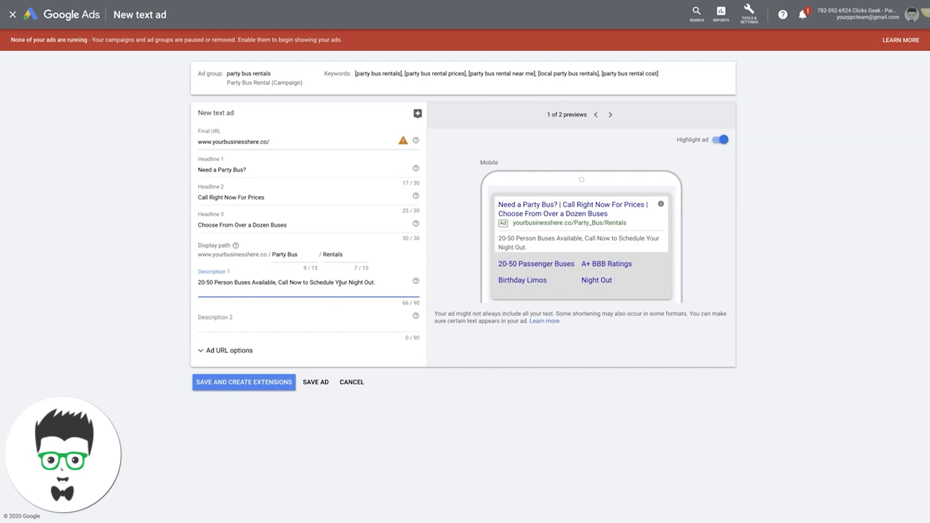
{"action": "left_click", "coordinate": [338, 297]}
{"action": "type", "text": "st"}
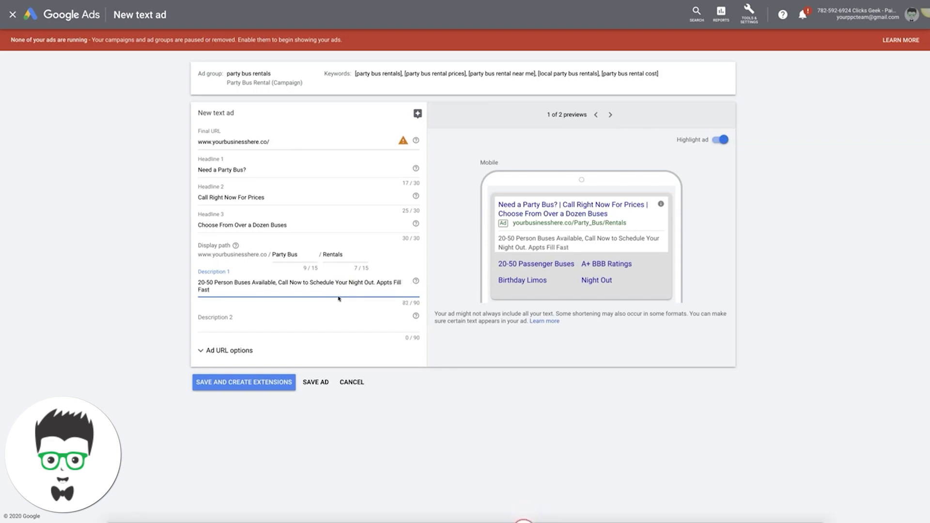
{"action": "type", "text": ", Book Now!"}
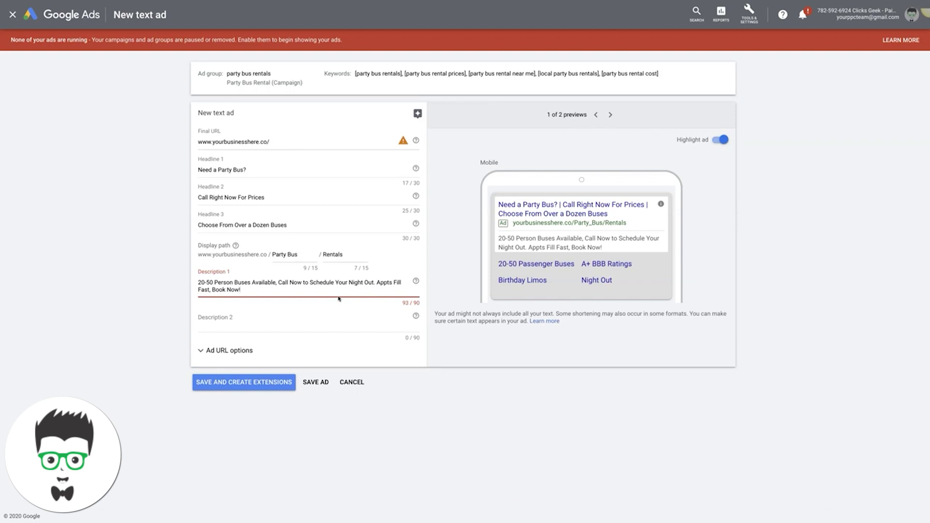
- Shorten Description 1 by removing "Now" from "Call Now to Schedule"
{"action": "left_click", "coordinate": [276, 288]}
{"action": "left_click", "coordinate": [303, 282]}
{"action": "key", "text": "BackSpace"}
{"action": "key", "text": "BackSpace"}
{"action": "key", "text": "BackSpace"}
{"action": "key", "text": "BackSpace"}
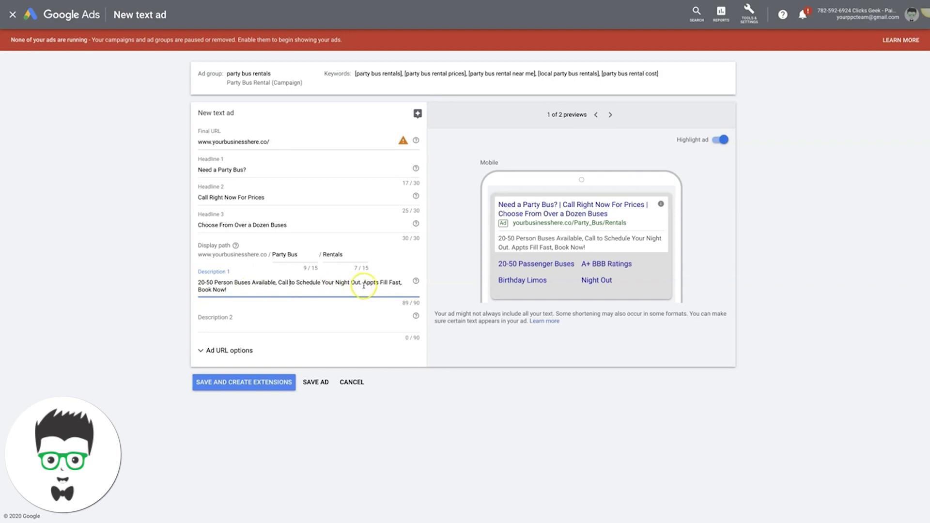
- Set Description 2 to "We Service Philadelphia And Surrounding Counties." and save the ad
{"action": "left_click", "coordinate": [215, 323]}
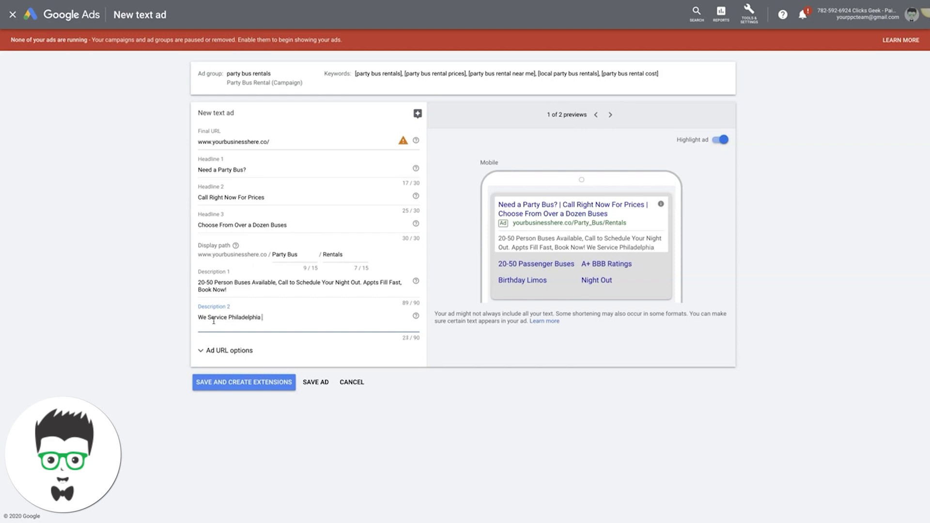
{"action": "type", "text": "nd Surrounding Counties."}
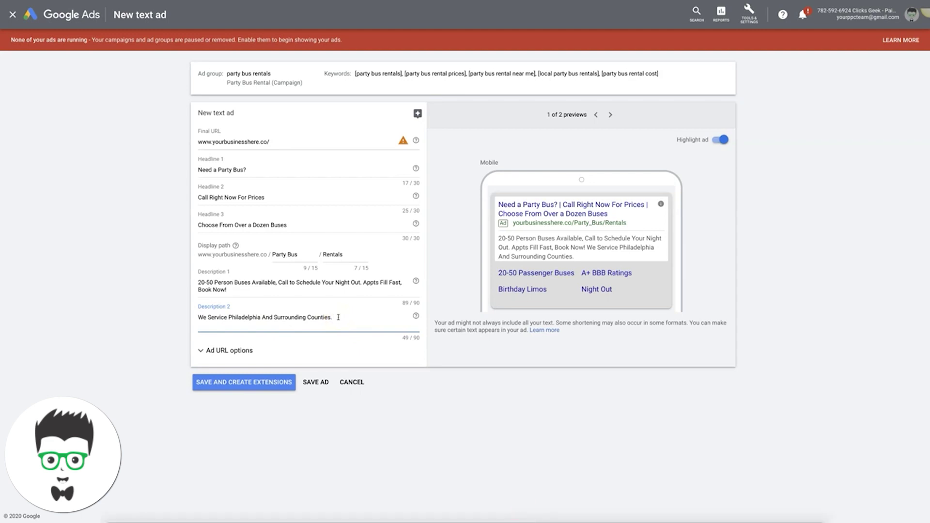
{"action": "left_click", "coordinate": [315, 384]}
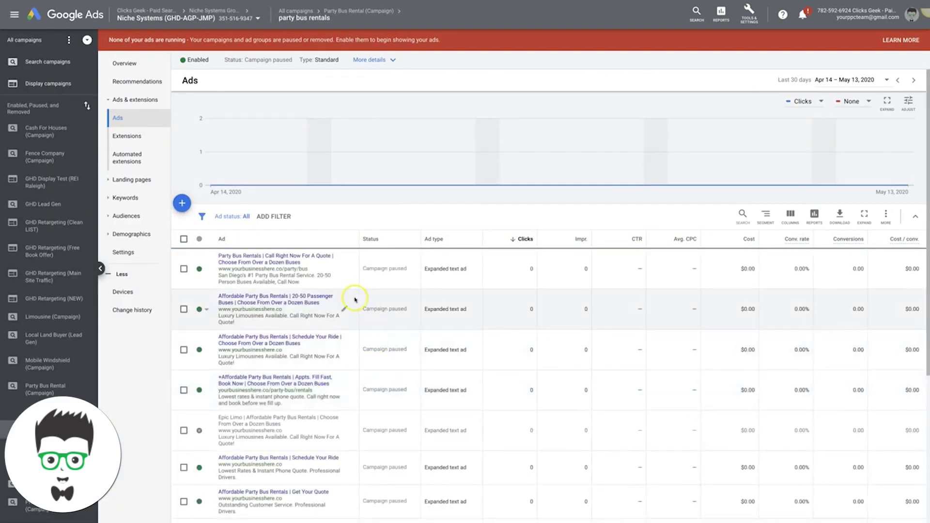
- Copy "Lowest rates & instant phone quote." from Description 1 of the "+Affordable Party Bus Rentals" ad and leave its editor without saving
{"action": "scroll", "coordinate": [353, 291], "scroll_direction": "down", "scroll_amount": 2}
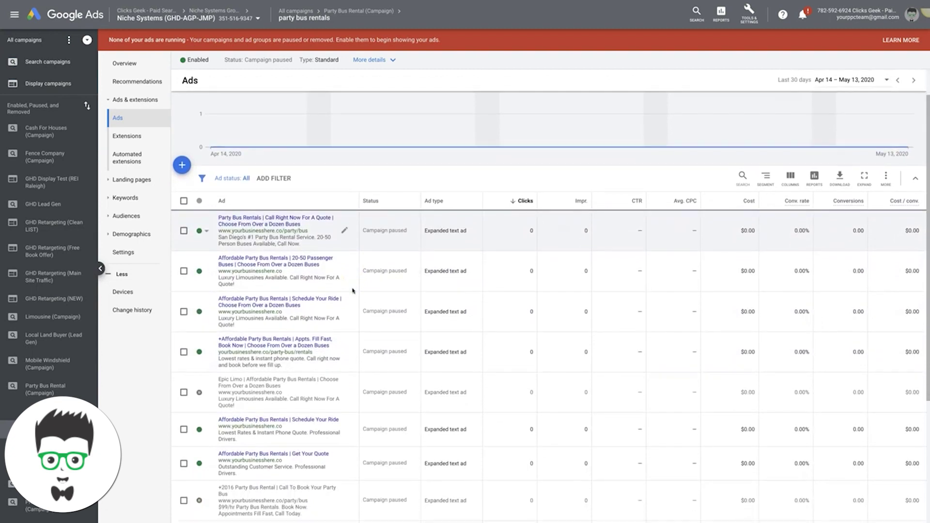
{"action": "left_click", "coordinate": [345, 343]}
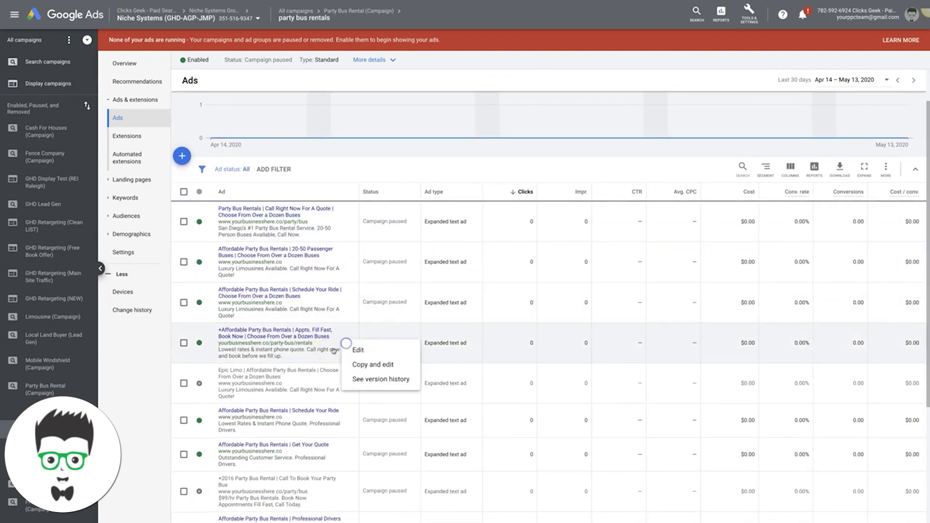
{"action": "left_click", "coordinate": [359, 350]}
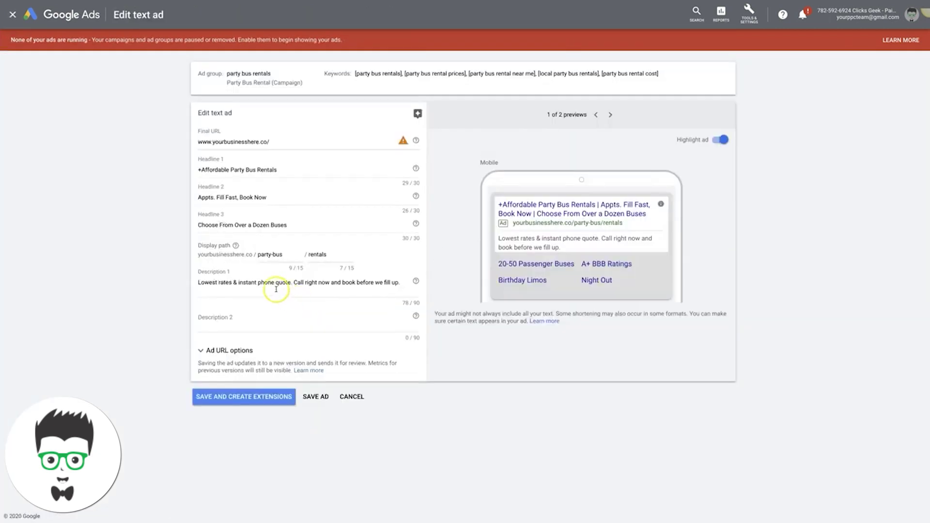
{"action": "left_click_drag", "start_coordinate": [292, 284], "coordinate": [200, 282]}
{"action": "key", "text": "ctrl+c"}
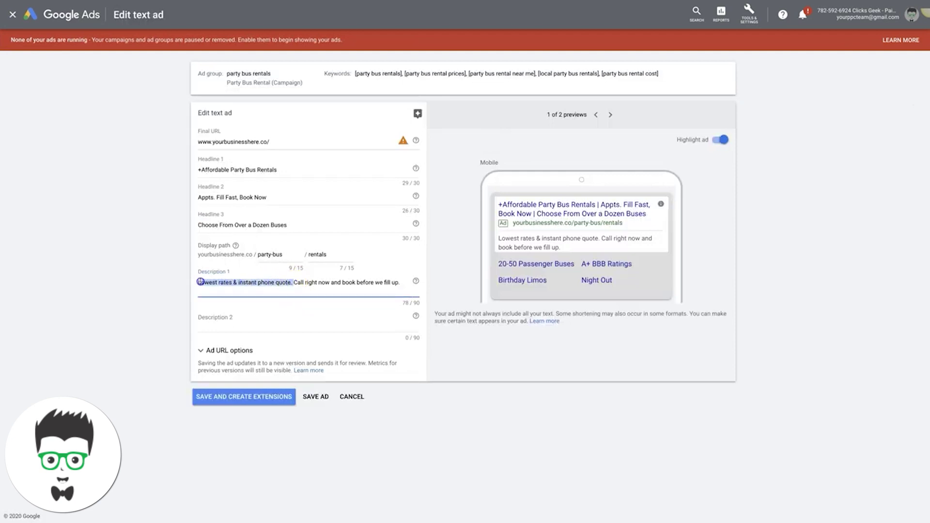
{"action": "left_click", "coordinate": [351, 395]}
{"action": "left_click", "coordinate": [542, 290]}
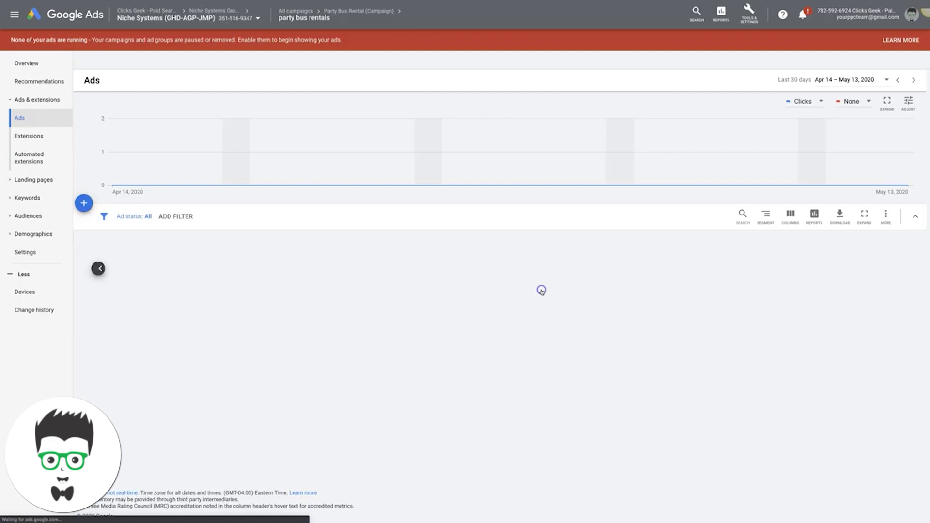
- Open the "Need a Party Bus?" ad for editing and paste the copied sentence at the start of Description 2
{"action": "scroll", "coordinate": [283, 314], "scroll_direction": "down", "scroll_amount": 1}
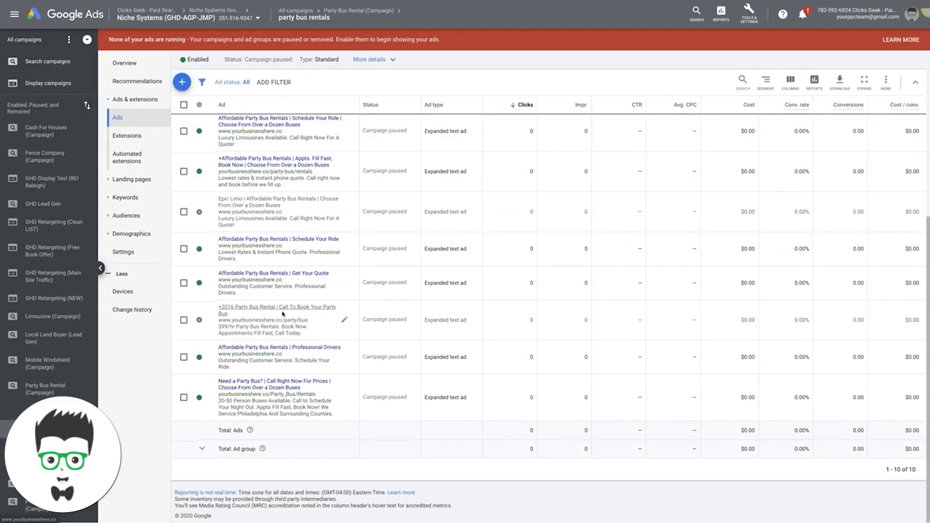
{"action": "left_click", "coordinate": [349, 394]}
{"action": "left_click", "coordinate": [361, 403]}
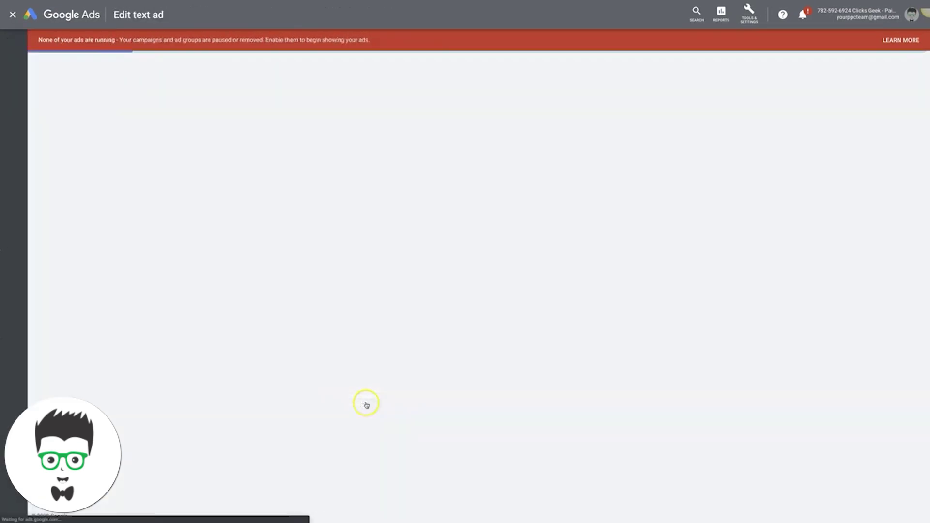
{"action": "left_click", "coordinate": [338, 317]}
{"action": "left_click", "coordinate": [199, 316]}
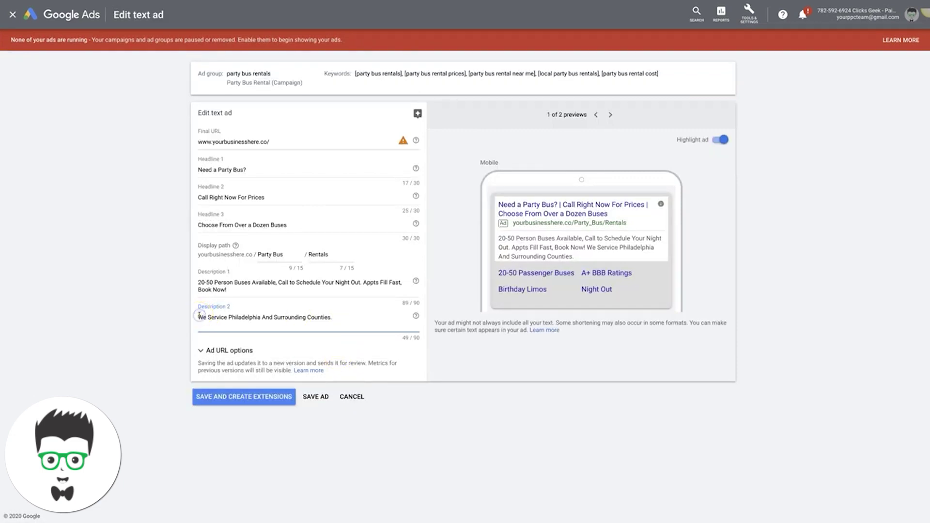
{"action": "key", "text": "ctrl+v"}
- Revise the pasted sentence in Description 2 to read "Lowest Rates & Instant Phone Quotes."
{"action": "left_click", "coordinate": [220, 318]}
{"action": "key", "text": "BackSpace"}
{"action": "type", "text": "R"}
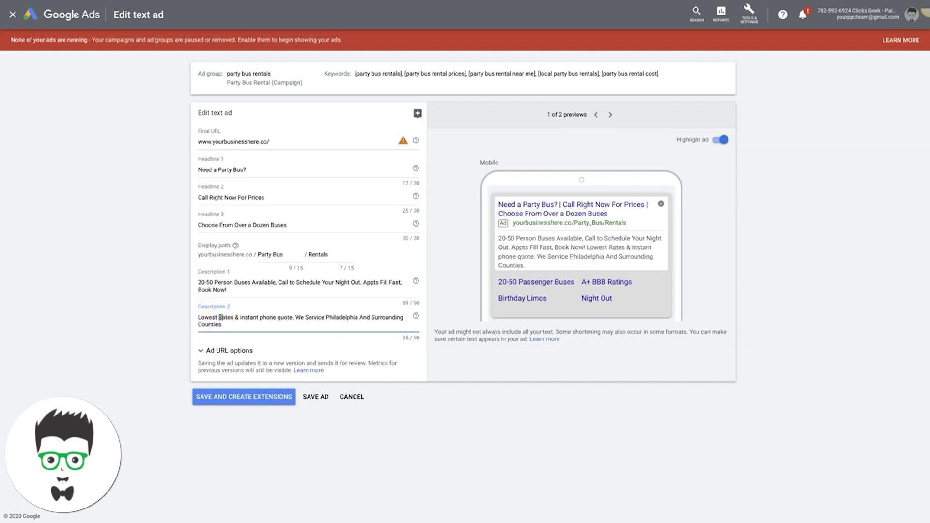
{"action": "left_click", "coordinate": [241, 317]}
{"action": "key", "text": "BackSpace"}
{"action": "type", "text": "I"}
{"action": "left_click", "coordinate": [262, 317]}
{"action": "key", "text": "BackSpace"}
{"action": "type", "text": "P"}
{"action": "left_click", "coordinate": [280, 317]}
{"action": "key", "text": "BackSpace"}
{"action": "type", "text": "Q"}
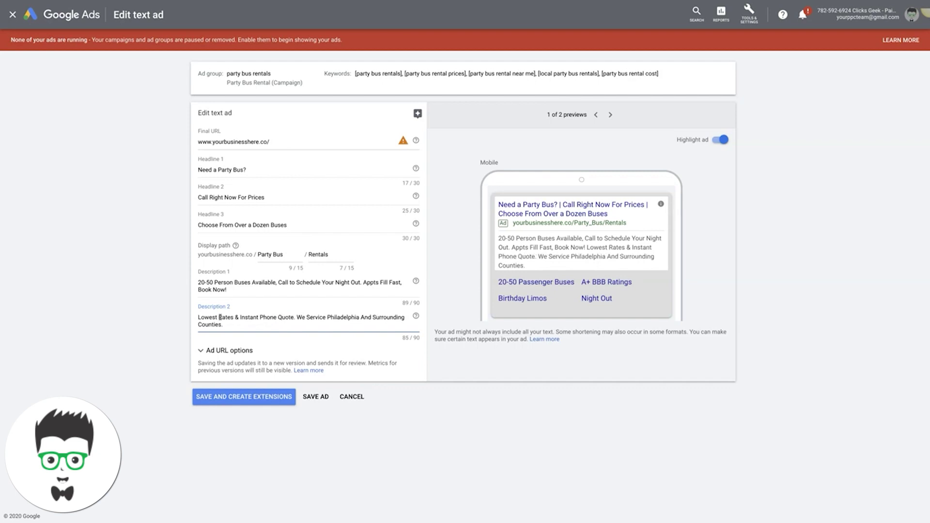
{"action": "left_click", "coordinate": [296, 320]}
{"action": "left_click", "coordinate": [294, 317]}
{"action": "type", "text": "s"}
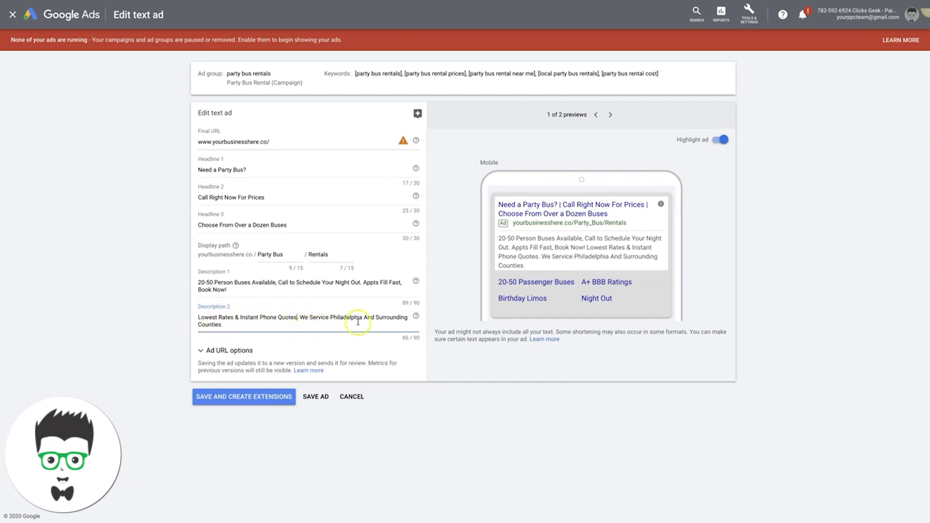
- Replace "Counties." with "Areas." at the end of Description 2 and save the ad
{"action": "left_click", "coordinate": [228, 325]}
{"action": "left_click_drag", "start_coordinate": [223, 325], "coordinate": [199, 324]}
{"action": "type", "text": "Areas."}
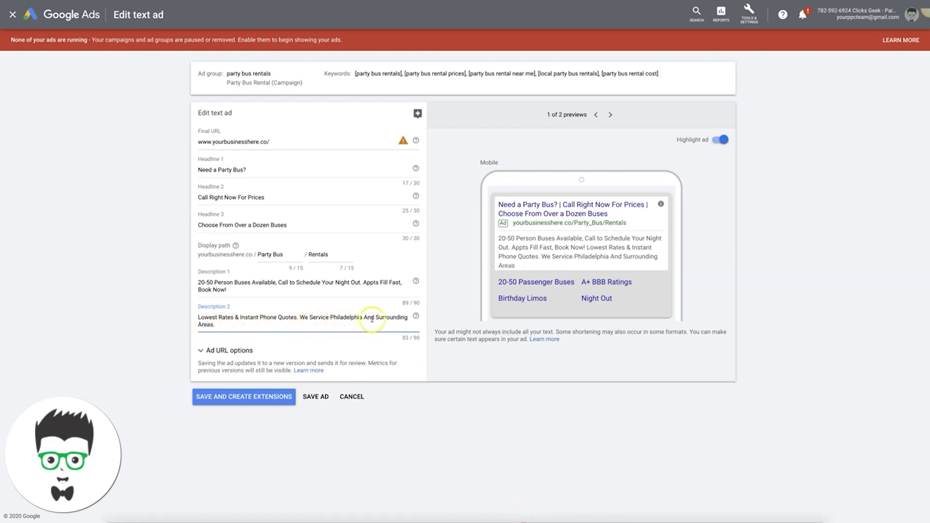
{"action": "left_click", "coordinate": [320, 396]}
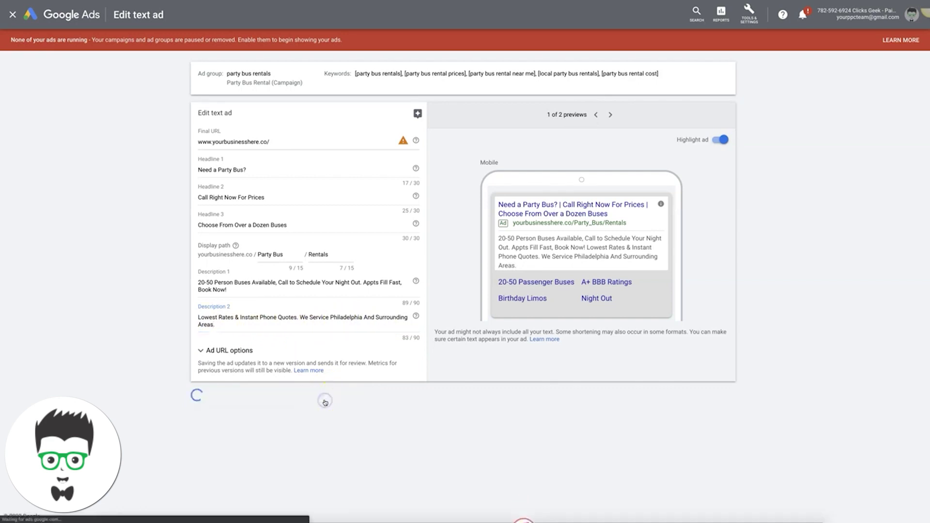
- View the landing page linked from the "Need a Party Bus?" ad, and return to the ad group's ads list
{"action": "scroll", "coordinate": [339, 383], "scroll_direction": "down", "scroll_amount": 3}
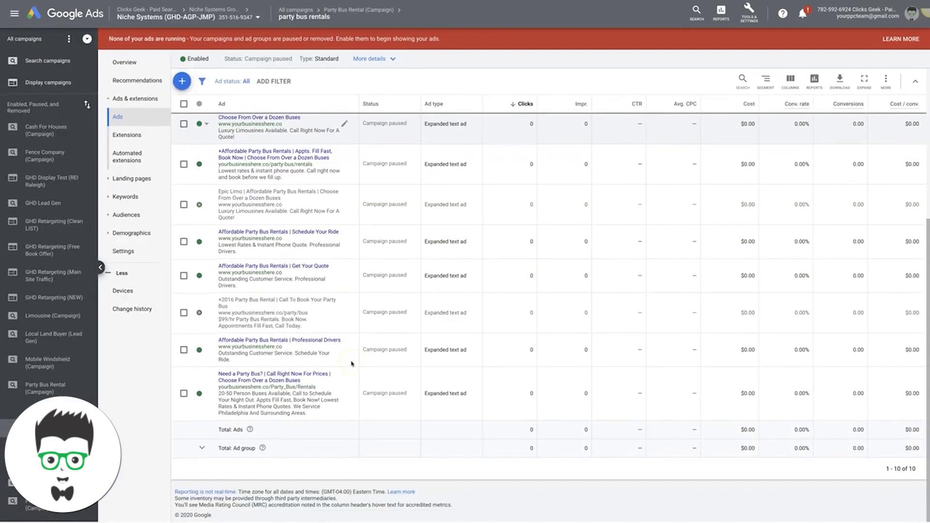
{"action": "left_click", "coordinate": [240, 387]}
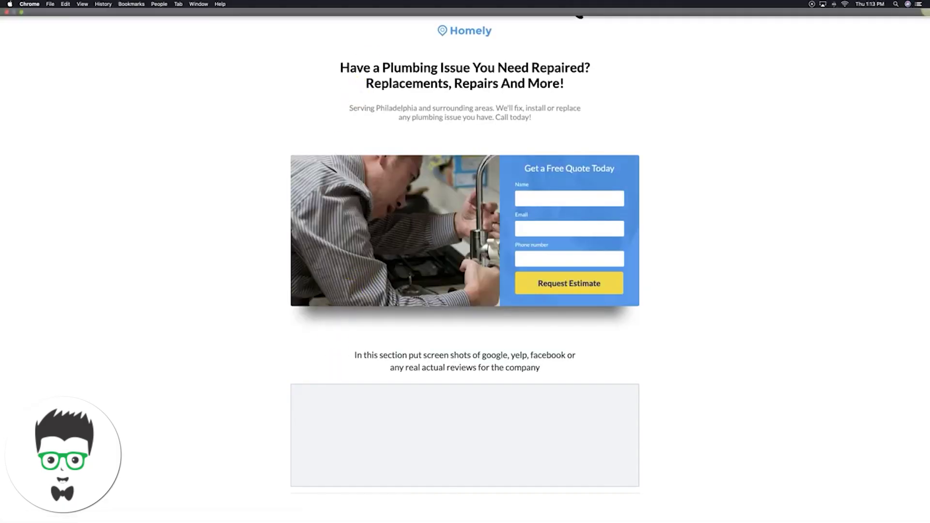
{"action": "left_click", "coordinate": [22, 12]}
{"action": "left_click", "coordinate": [188, 17]}
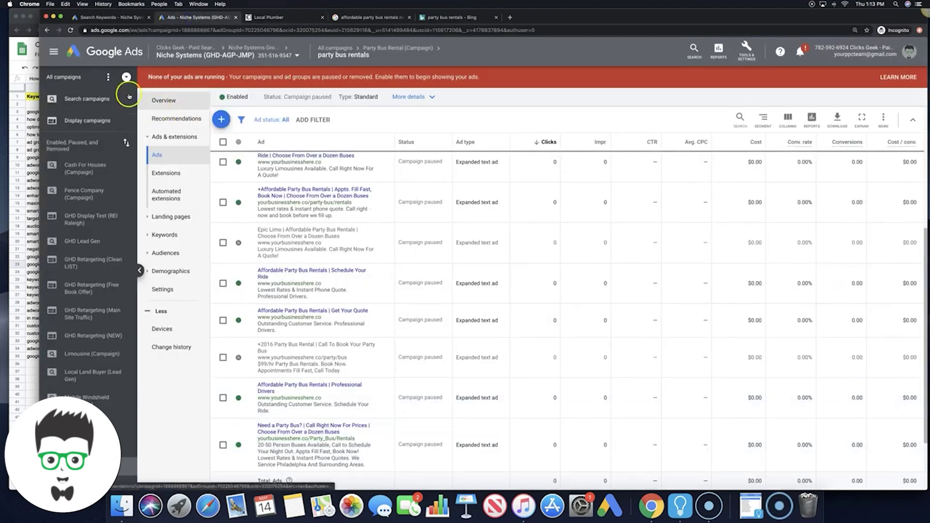
{"action": "left_click", "coordinate": [60, 16]}
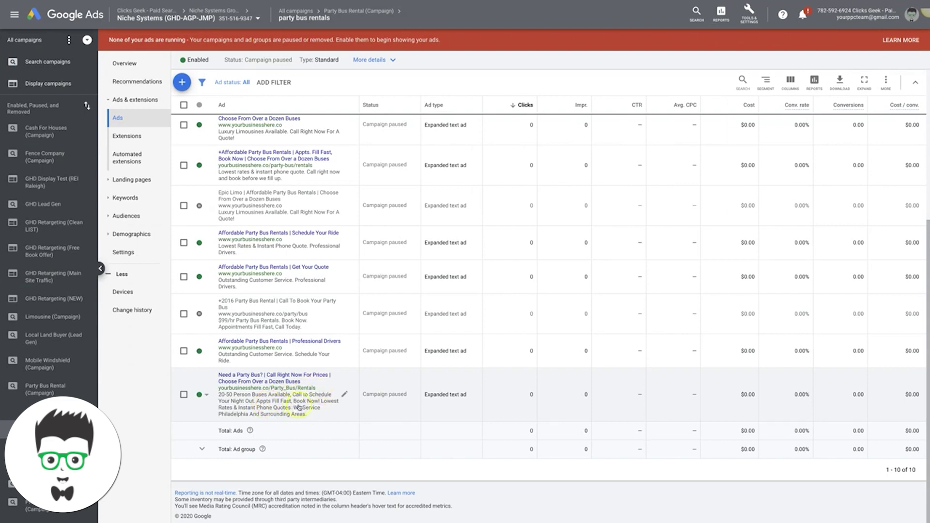
{"action": "scroll", "coordinate": [325, 412], "scroll_direction": "up", "scroll_amount": 1}
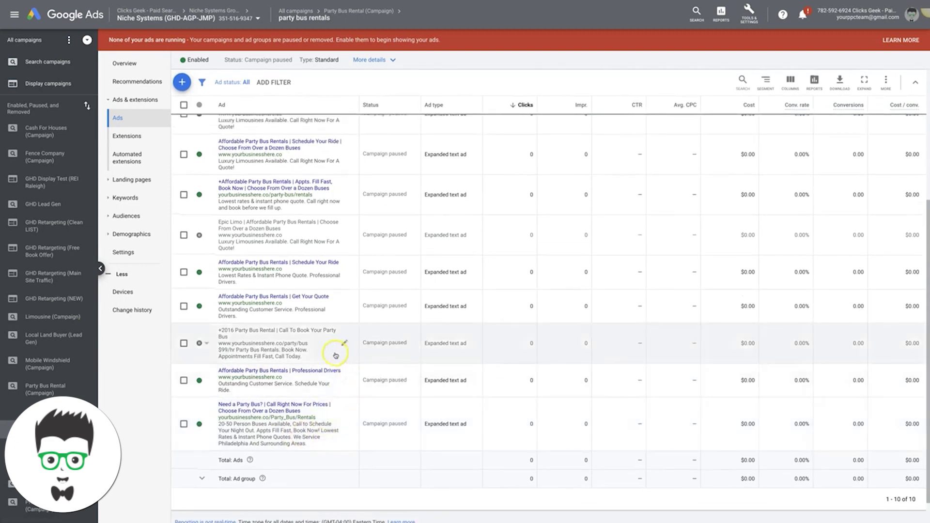
- Look through the ad group's ads and start a new text ad as an editable copy of the "Need a Party Bus?" ad
{"action": "scroll", "coordinate": [274, 311], "scroll_direction": "up", "scroll_amount": 1}
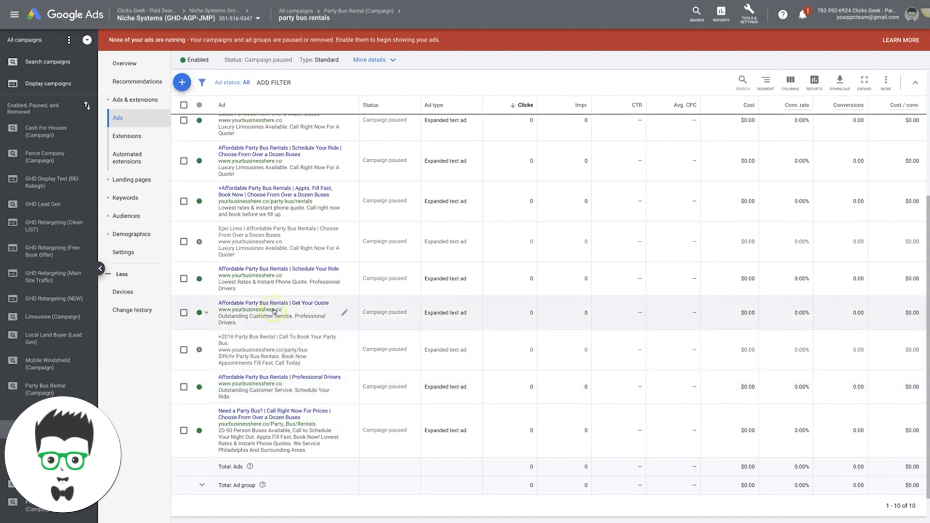
{"action": "scroll", "coordinate": [274, 310], "scroll_direction": "up", "scroll_amount": 2}
{"action": "scroll", "coordinate": [293, 322], "scroll_direction": "up", "scroll_amount": 3}
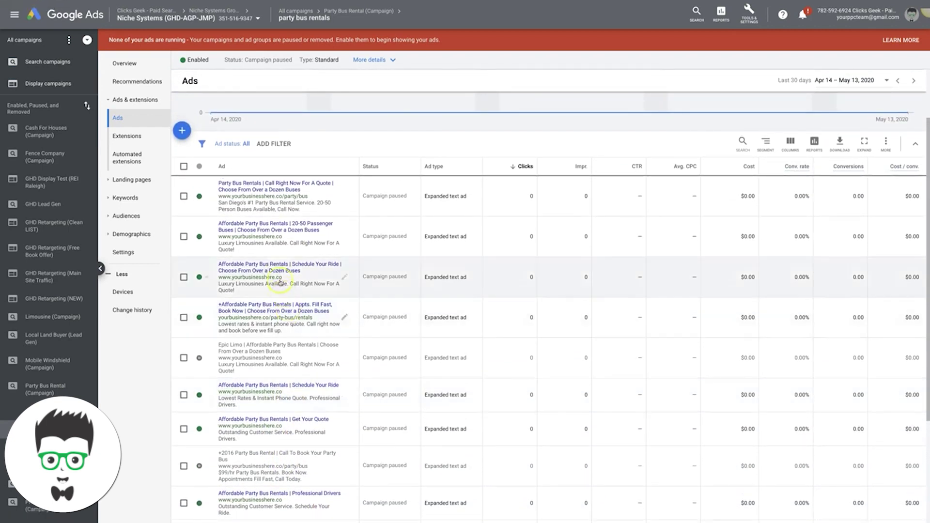
{"action": "scroll", "coordinate": [310, 249], "scroll_direction": "down", "scroll_amount": 3}
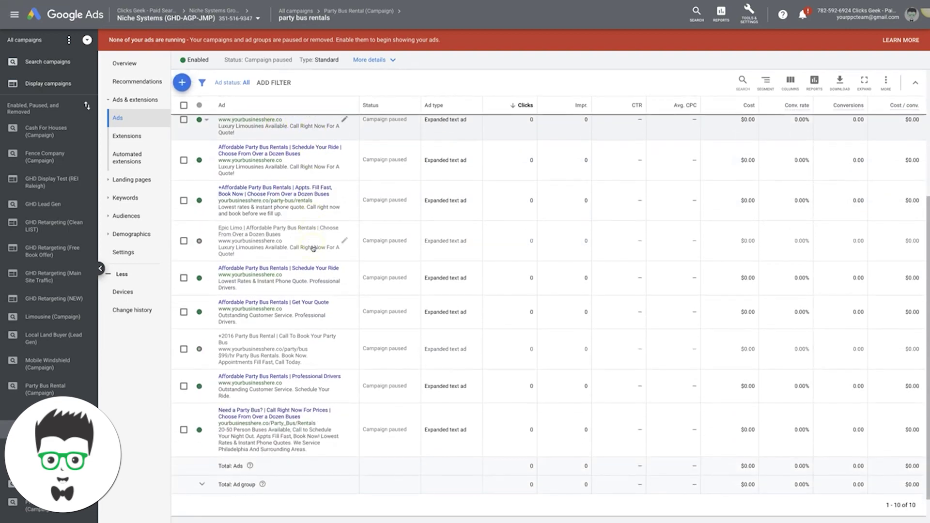
{"action": "scroll", "coordinate": [313, 248], "scroll_direction": "down", "scroll_amount": 1}
{"action": "left_click", "coordinate": [345, 394]}
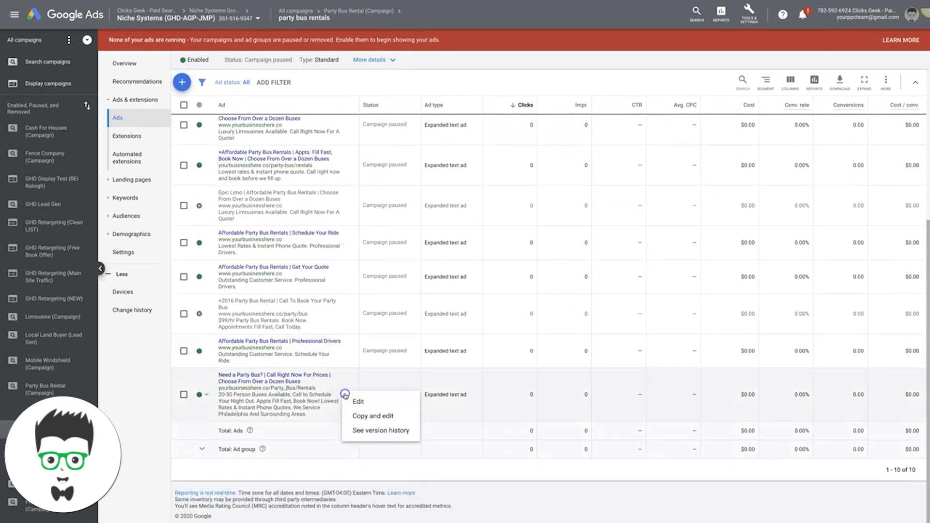
{"action": "left_click", "coordinate": [371, 413]}
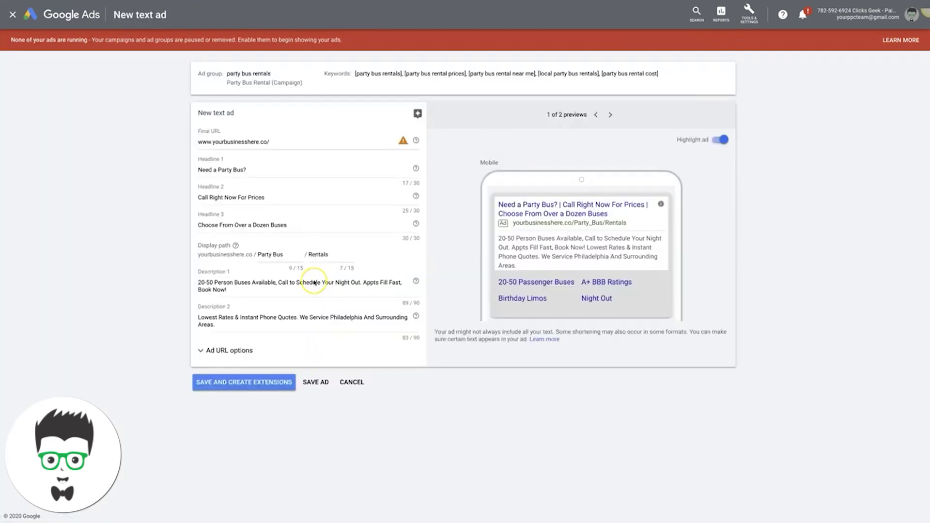
- Change Headline 1 of the copied ad to "Affordable Party Bus Rentals"
{"action": "left_click", "coordinate": [246, 170]}
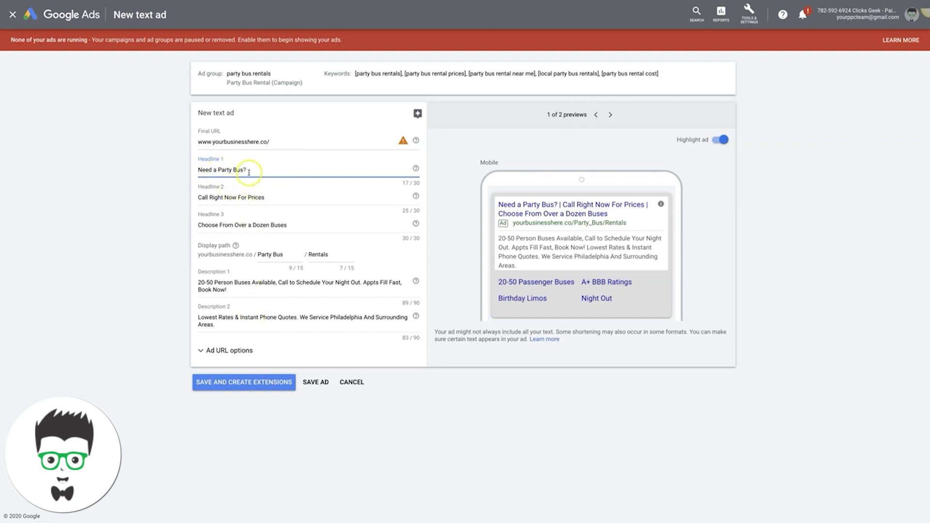
{"action": "key", "text": "BackSpace"}
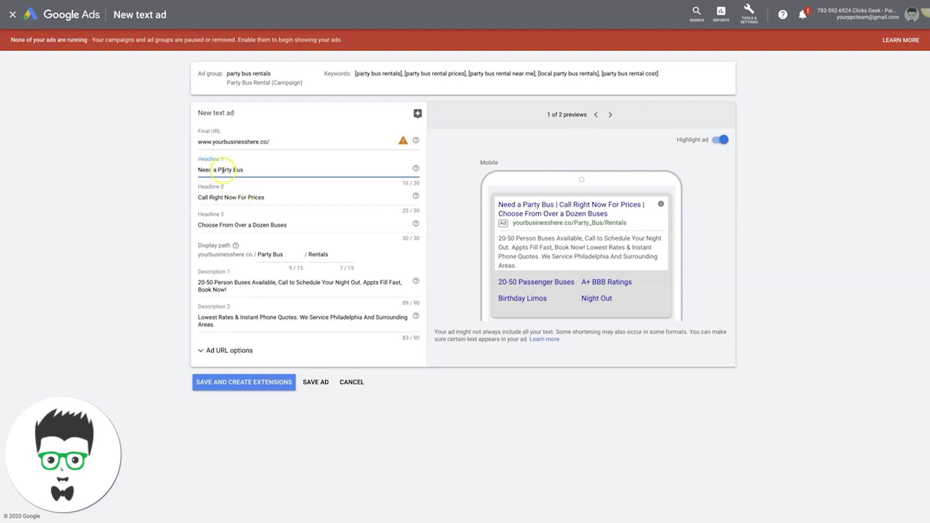
{"action": "left_click_drag", "start_coordinate": [217, 170], "coordinate": [185, 168]}
{"action": "type", "text": "A"}
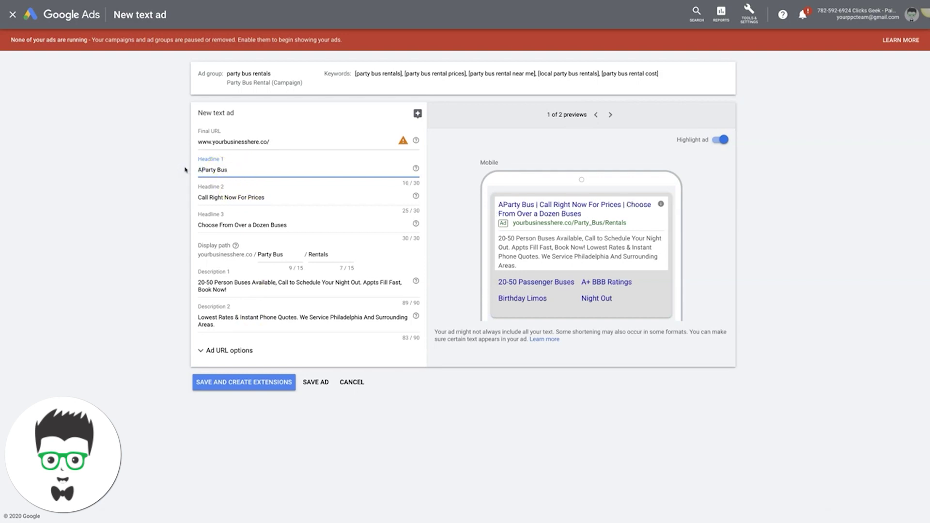
{"action": "type", "text": "ffordable"}
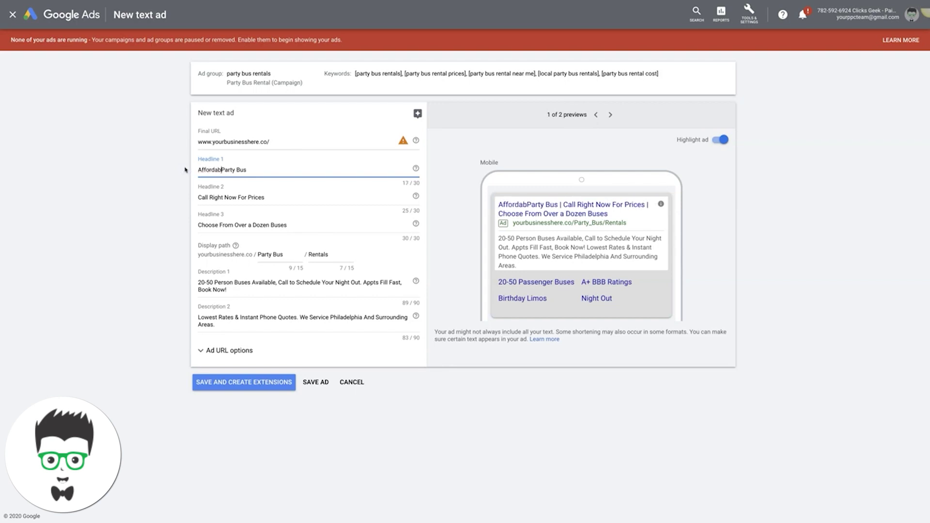
{"action": "left_click", "coordinate": [264, 170]}
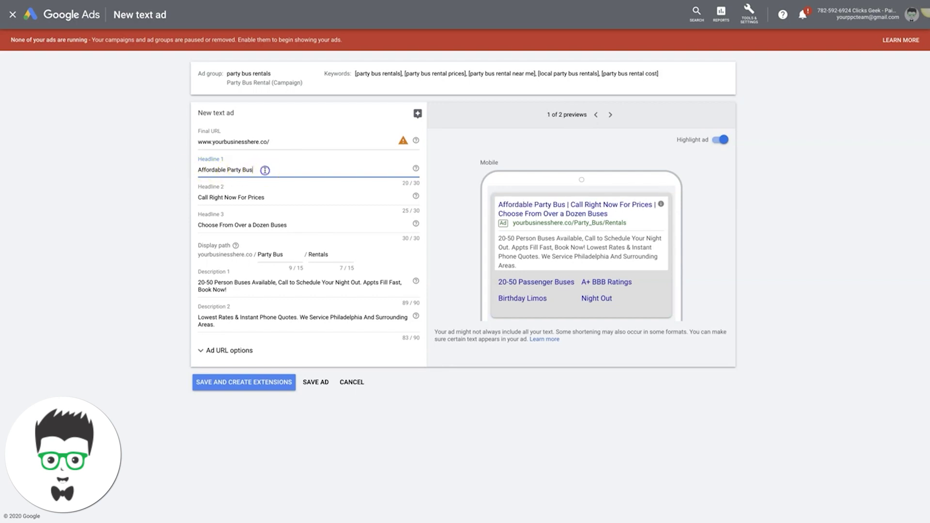
{"action": "type", "text": "Rentals"}
- Reword the end of Headline 2 so it reads "Call Right Now For Pricing"
{"action": "left_click", "coordinate": [273, 199]}
{"action": "left_click", "coordinate": [271, 197]}
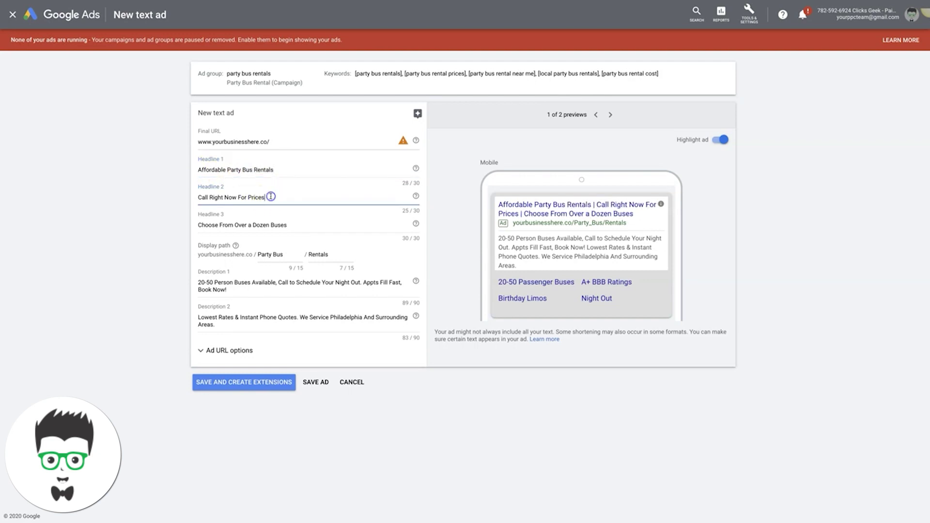
{"action": "key", "text": "BackSpace"}
{"action": "key", "text": "BackSpace"}
{"action": "key", "text": "BackSpace"}
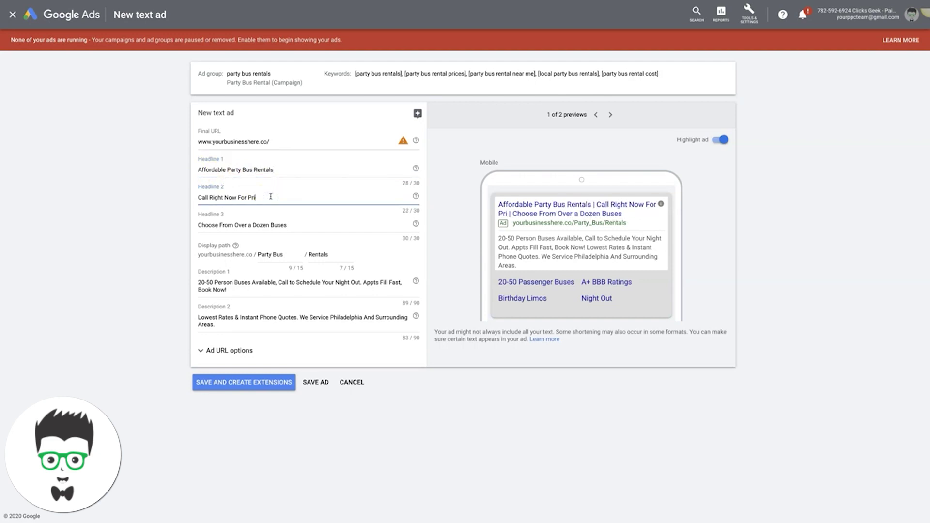
{"action": "type", "text": "cing"}
{"action": "left_click", "coordinate": [259, 198]}
- Replace the whole of Headline 2 with "Call For Over-The-Phone Prices"
{"action": "left_click_drag", "start_coordinate": [270, 198], "coordinate": [190, 195]}
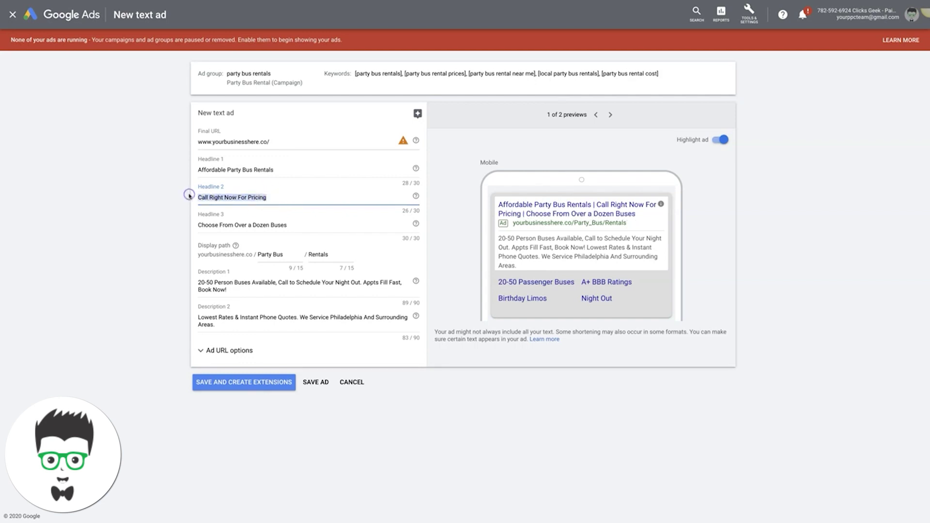
{"action": "type", "text": "Call Fo"}
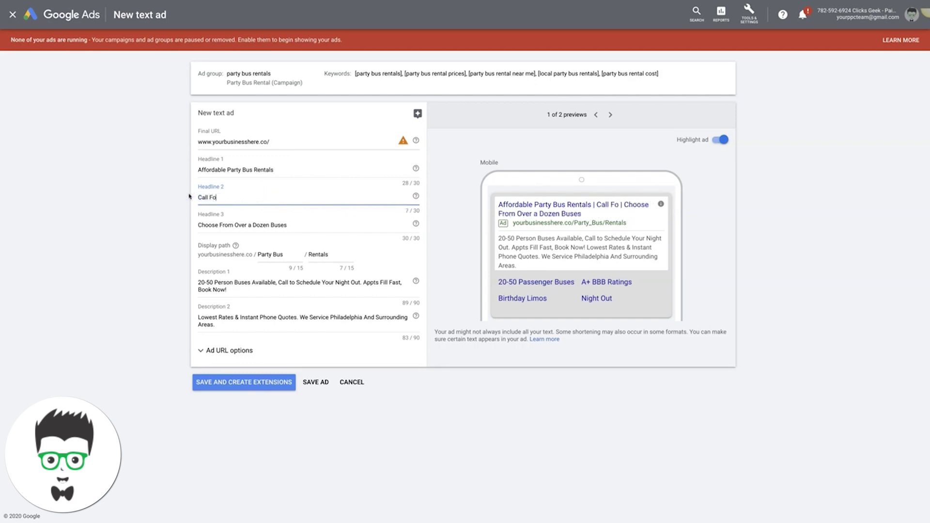
{"action": "type", "text": "r Over-The-Phone"}
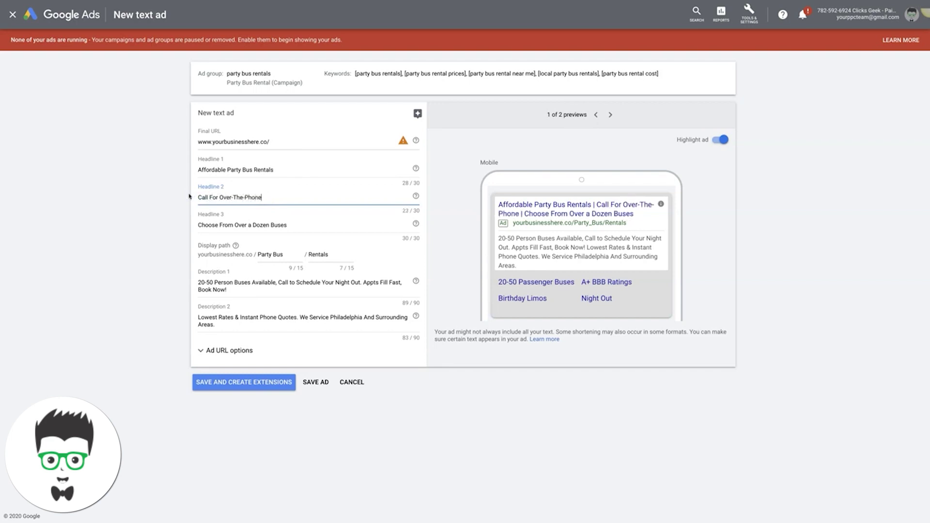
{"action": "type", "text": " Prices"}
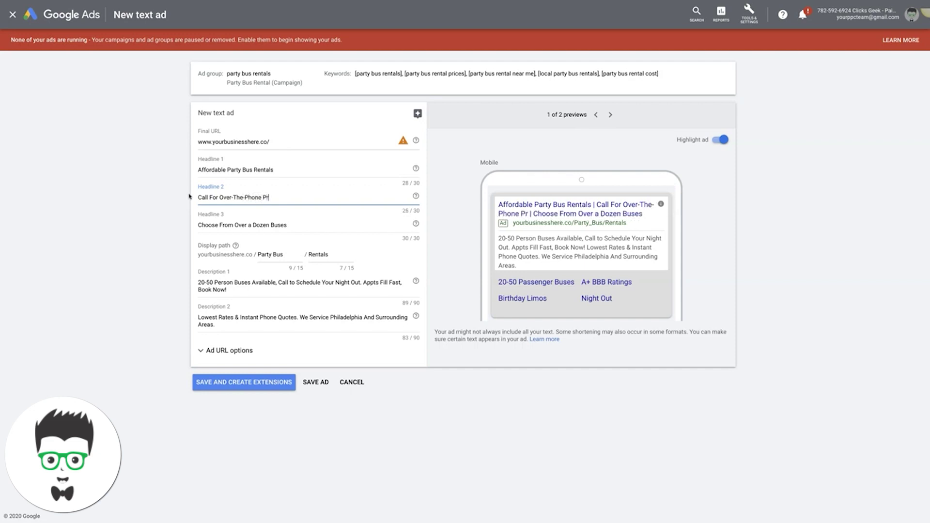
{"action": "left_click", "coordinate": [235, 228]}
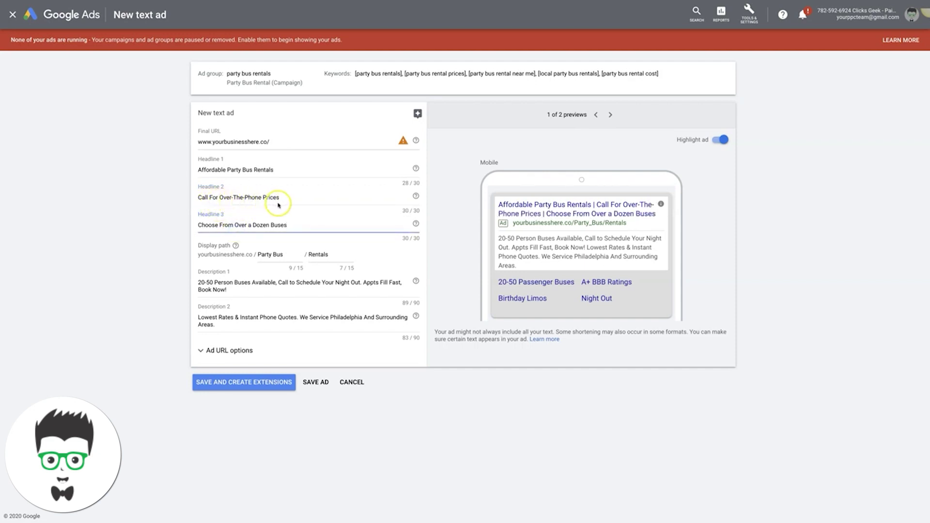
{"action": "left_click", "coordinate": [268, 226]}
{"action": "triple_click", "coordinate": [231, 225]}
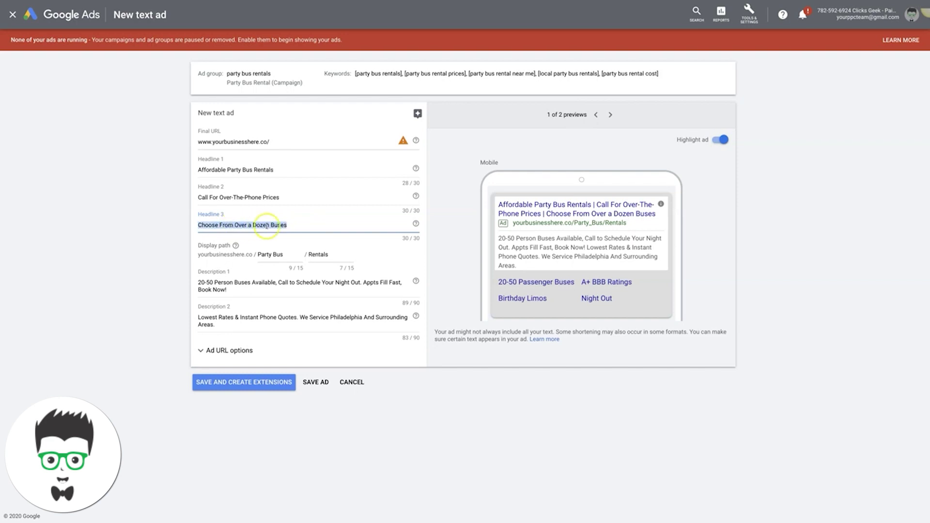
- Insert "Party" before "Buses" in Description 1 and end the first sentence with a period after "Available"
{"action": "left_click", "coordinate": [236, 282]}
{"action": "type", "text": "Party"}
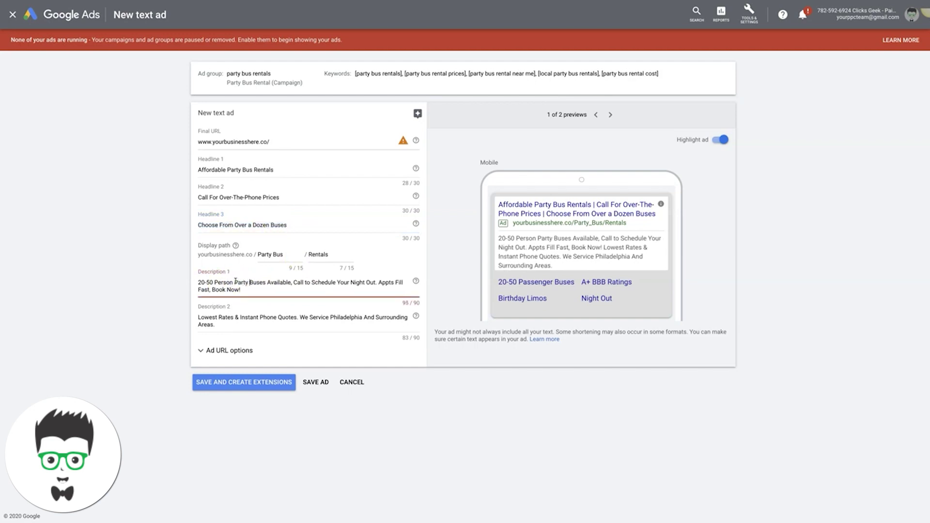
{"action": "left_click", "coordinate": [291, 283]}
{"action": "type", "text": "."}
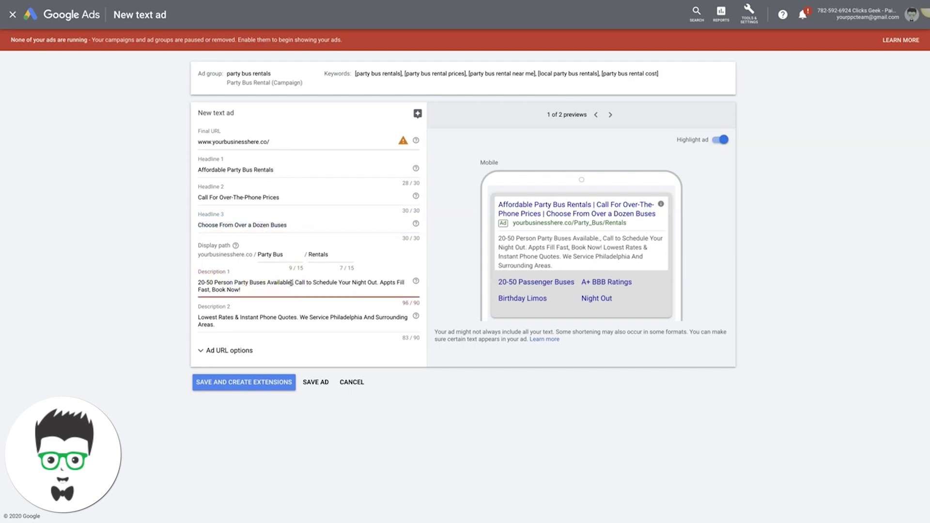
- Replace the rest of Description 1 after its first sentence with "Profesisional Chauffer Available."
{"action": "left_click_drag", "start_coordinate": [294, 282], "coordinate": [311, 293]}
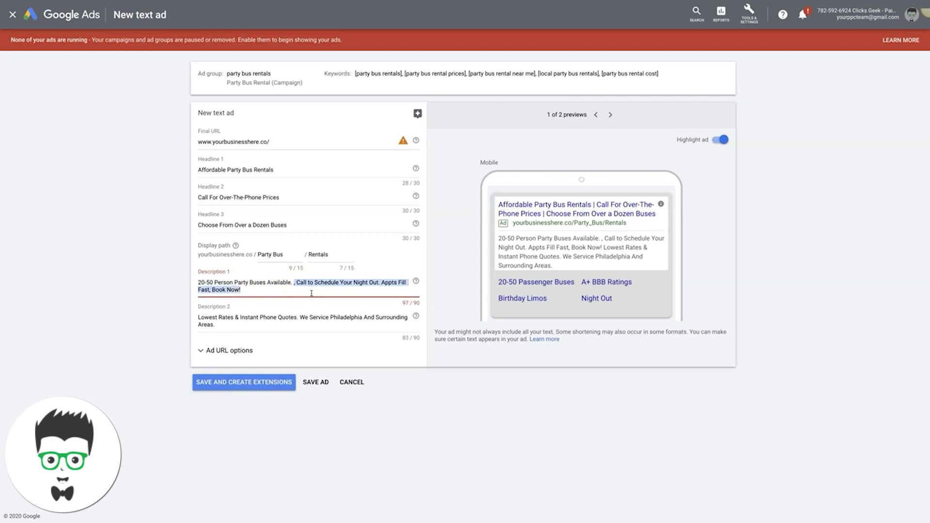
{"action": "type", "text": "Profes"}
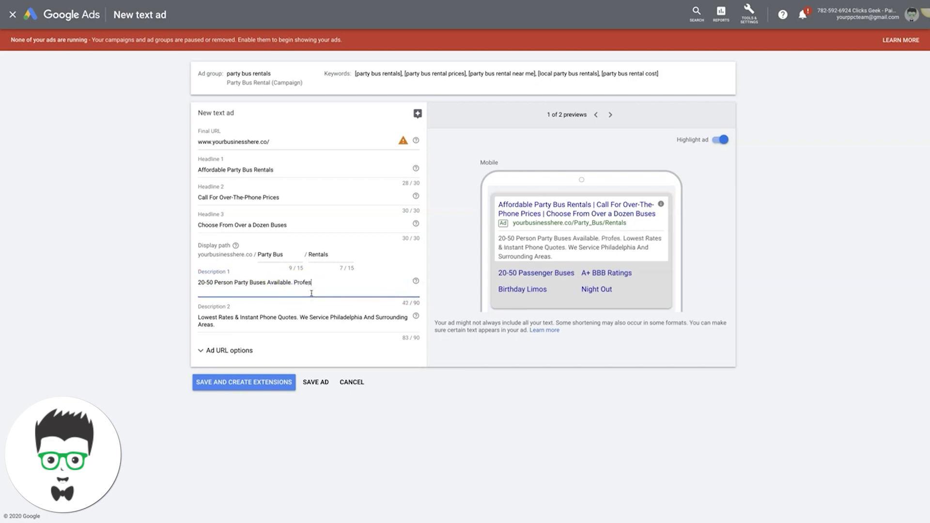
{"action": "type", "text": "isional"}
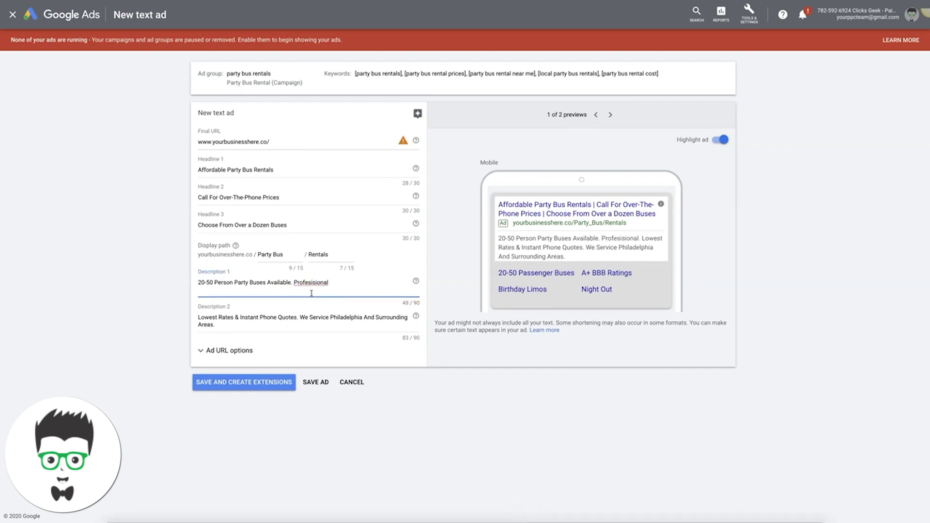
{"action": "type", "text": " Chauffer"}
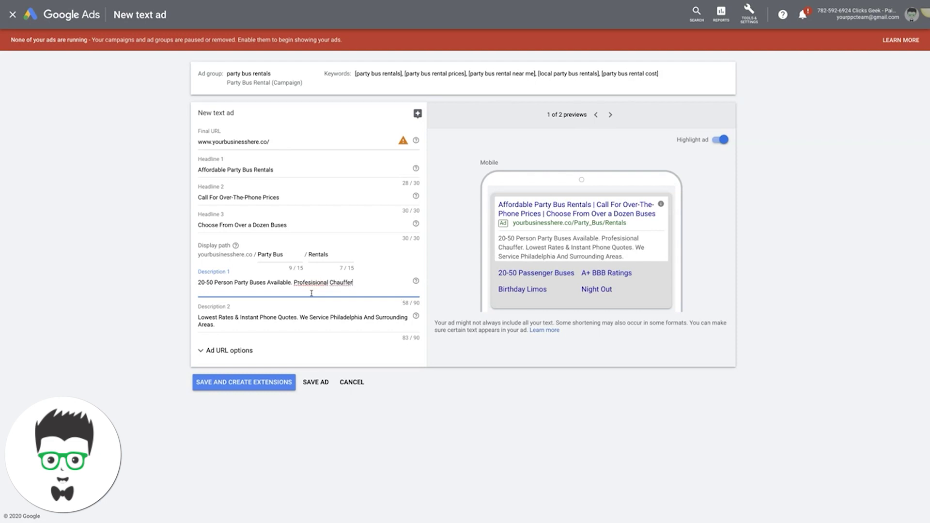
{"action": "type", "text": " Available."}
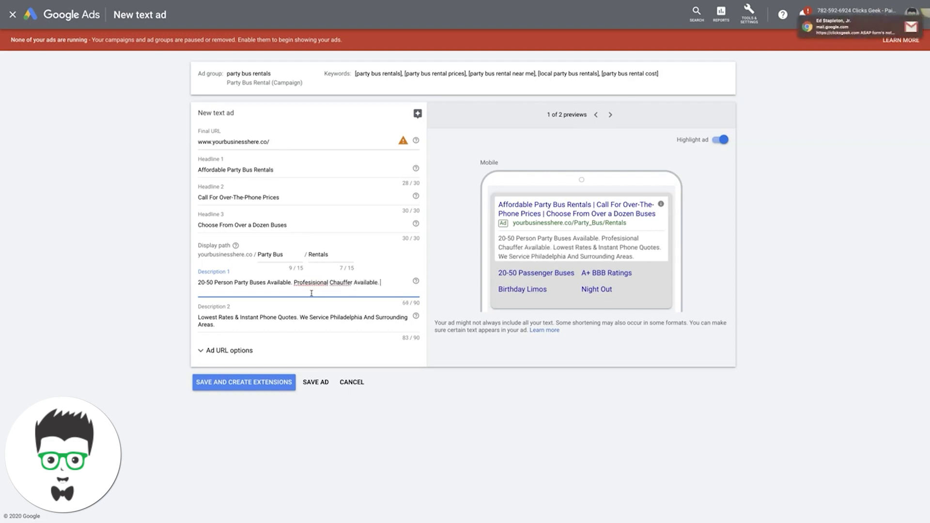
- Correct the misspelled word before "Chauffer" in Description 1 to "Professional" using the spelling suggestion
{"action": "right_click", "coordinate": [340, 282]}
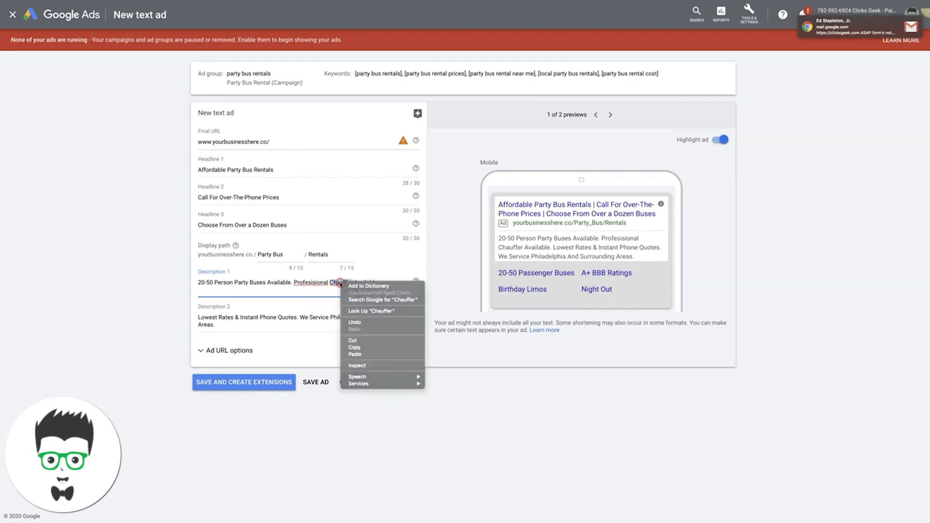
{"action": "left_click", "coordinate": [327, 281]}
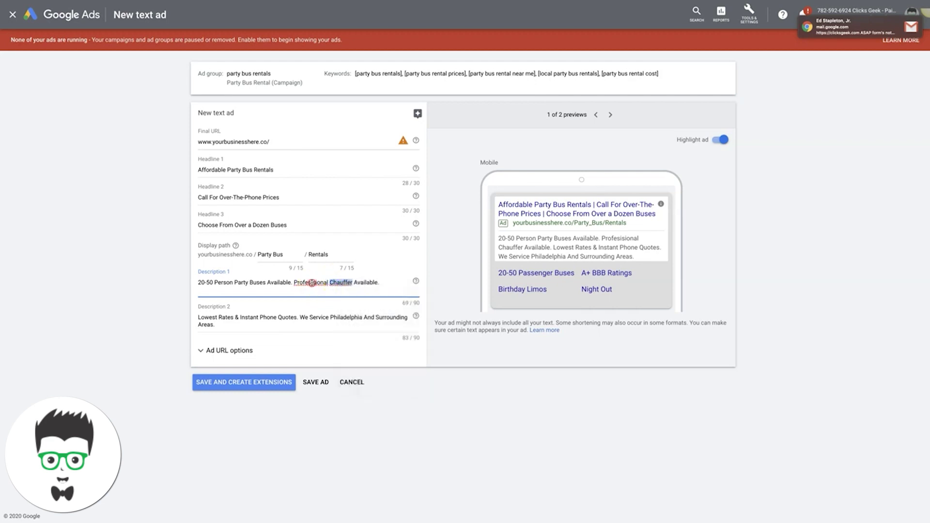
{"action": "right_click", "coordinate": [311, 283]}
{"action": "left_click", "coordinate": [302, 285]}
{"action": "right_click", "coordinate": [302, 286]}
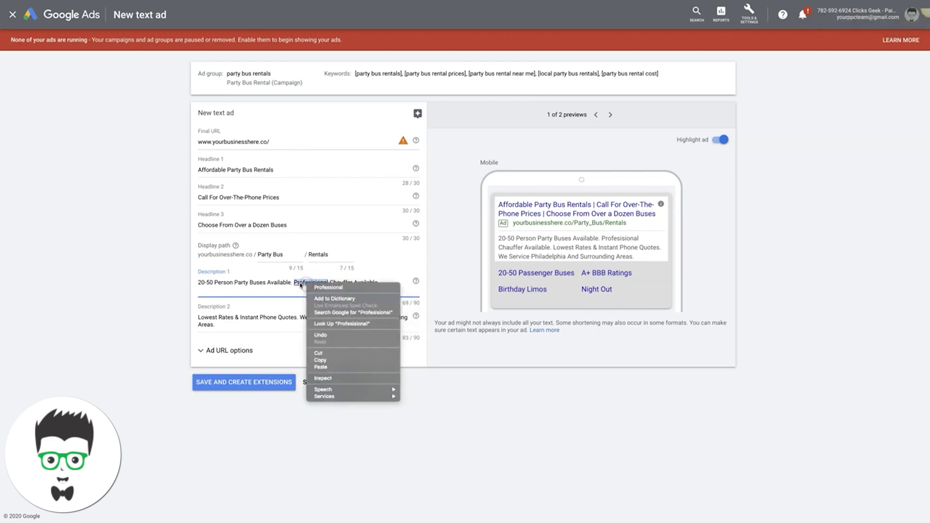
{"action": "left_click", "coordinate": [328, 287]}
- Correct "Chauffer" in Description 1 to "Chauffeur" using a spelling suggestion
{"action": "right_click", "coordinate": [341, 281]}
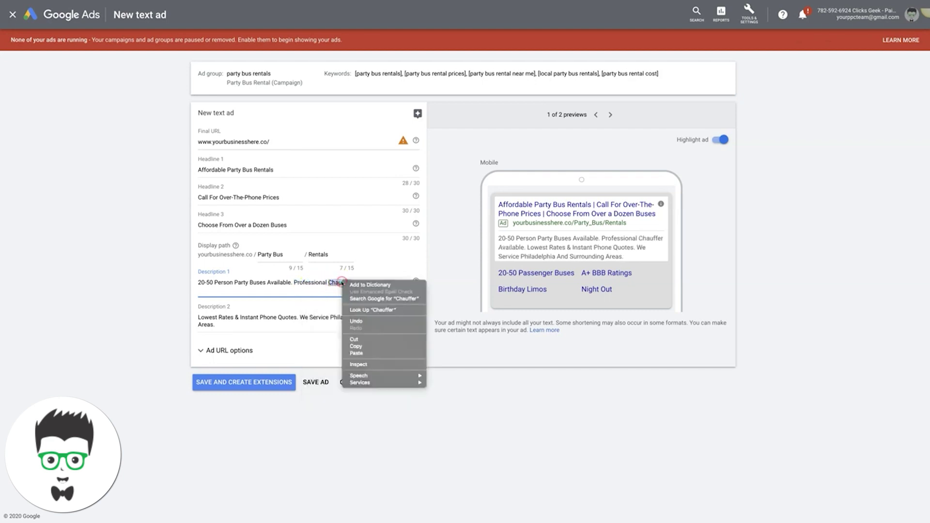
{"action": "left_click", "coordinate": [342, 282]}
{"action": "left_click", "coordinate": [344, 282]}
{"action": "key", "text": "BackSpace"}
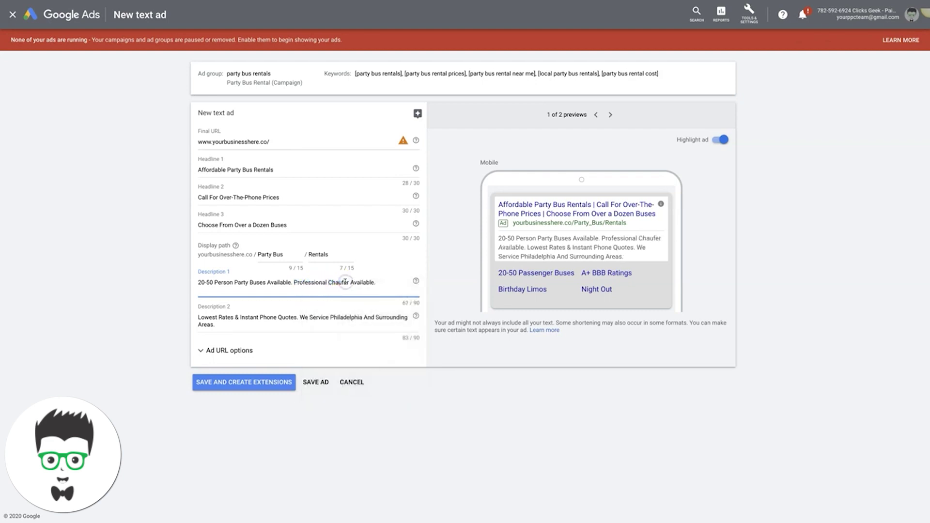
{"action": "right_click", "coordinate": [340, 283]}
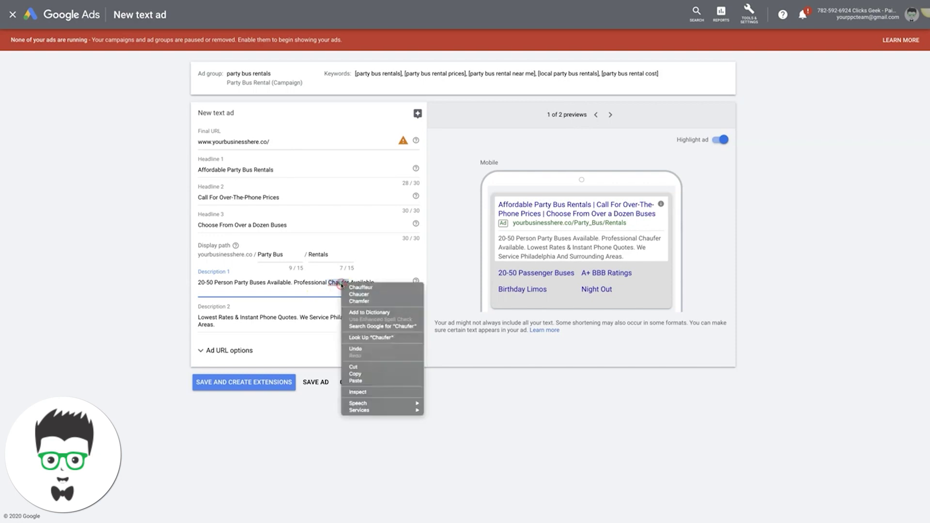
{"action": "left_click", "coordinate": [360, 287]}
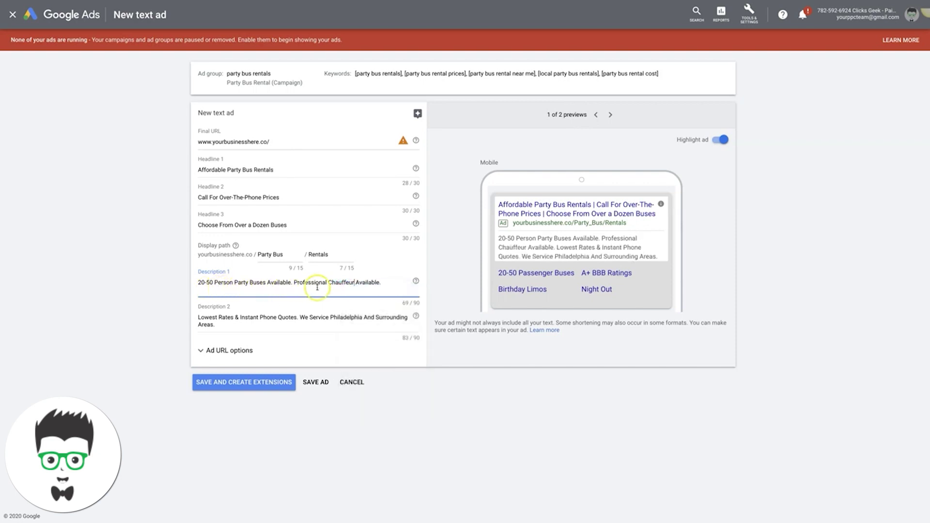
- Change the end of Description 1 to "Professional Chauffeurs, Call Now to Book Your Bus!"
{"action": "left_click_drag", "start_coordinate": [379, 283], "coordinate": [366, 282]}
{"action": "key", "text": "BackSpace"}
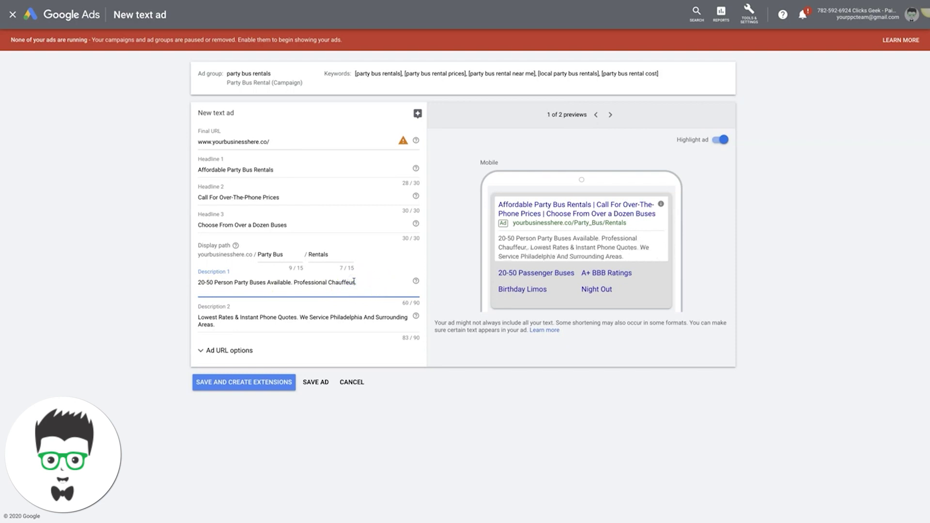
{"action": "key", "text": "BackSpace"}
{"action": "type", "text": "s, Af"}
{"action": "key", "text": "BackSpace"}
{"action": "key", "text": "BackSpace"}
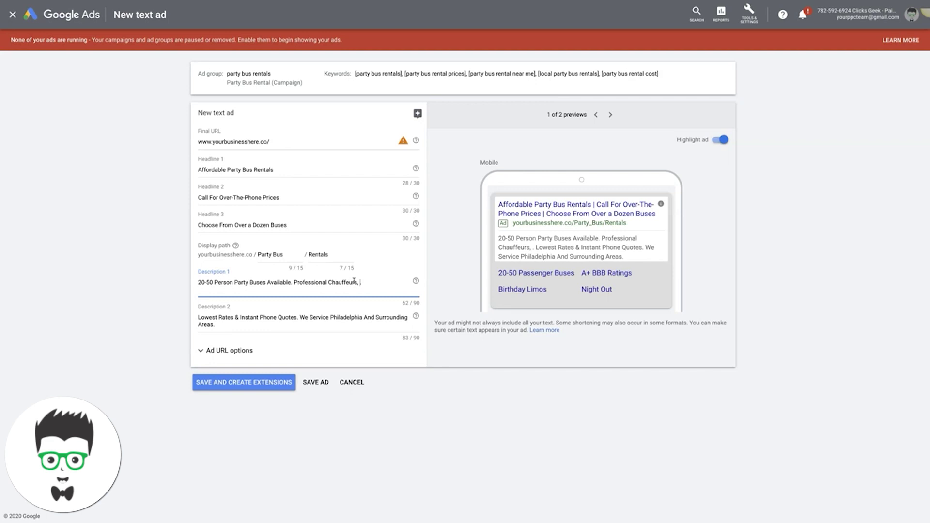
{"action": "type", "text": "Call "}
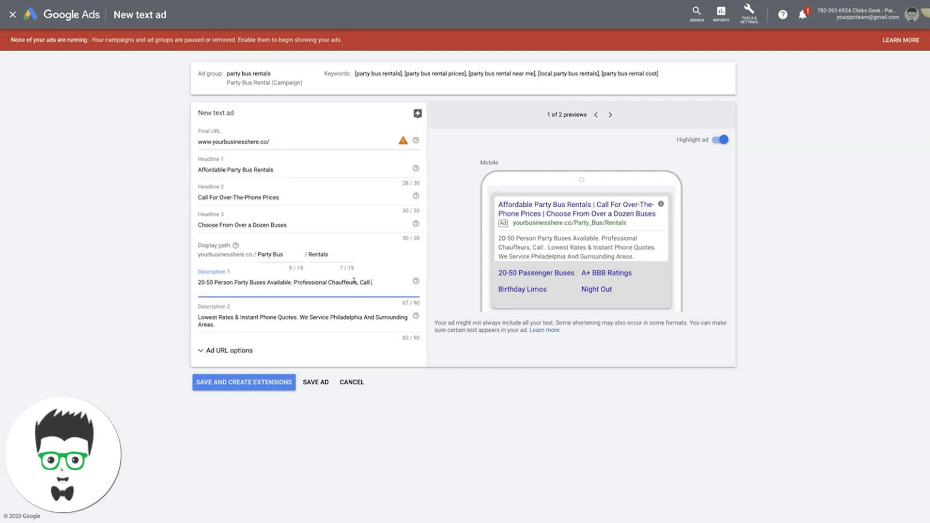
{"action": "type", "text": "Now to B"}
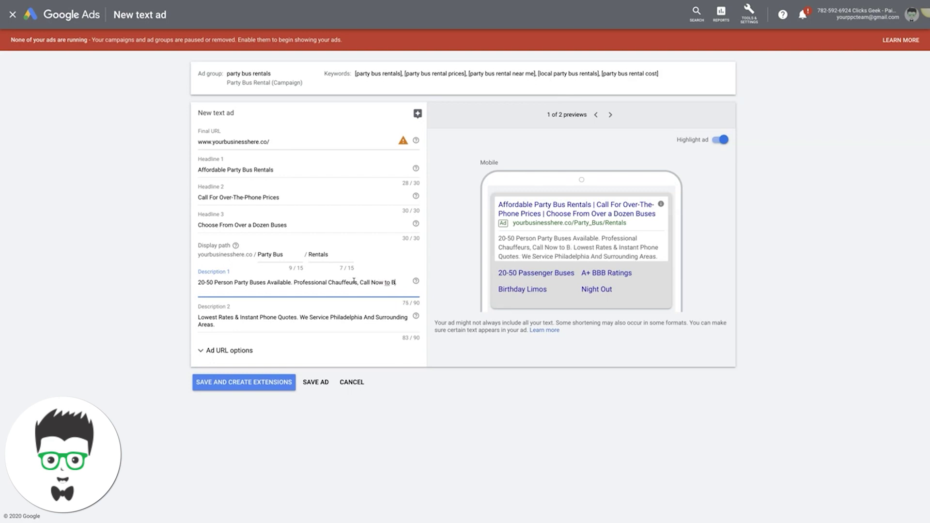
{"action": "type", "text": "ook Your Bus!"}
{"action": "key", "text": "BackSpace"}
- Remove the first sentence of Description 2 and append "Appointments Fill Fast, Call to Book Yours." after the service area sentence
{"action": "left_click", "coordinate": [238, 314]}
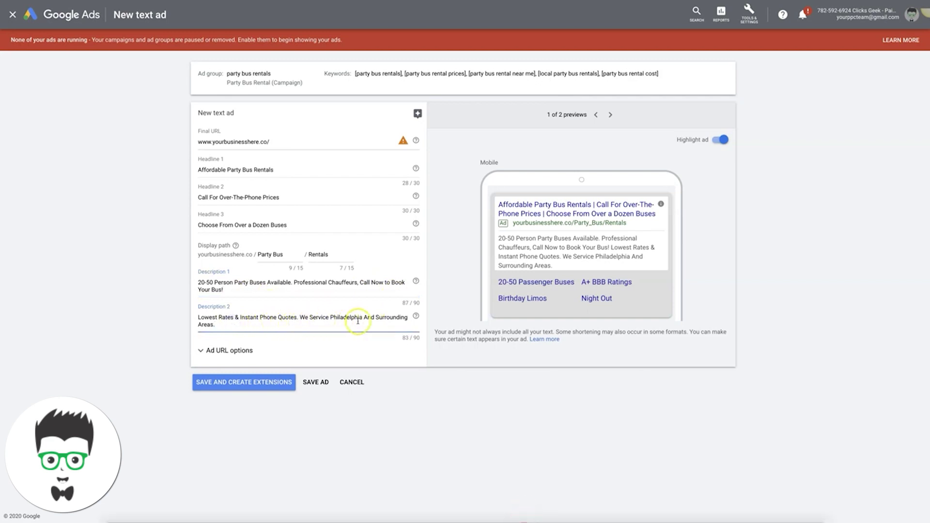
{"action": "left_click_drag", "start_coordinate": [299, 318], "coordinate": [196, 321]}
{"action": "key", "text": "BackSpace"}
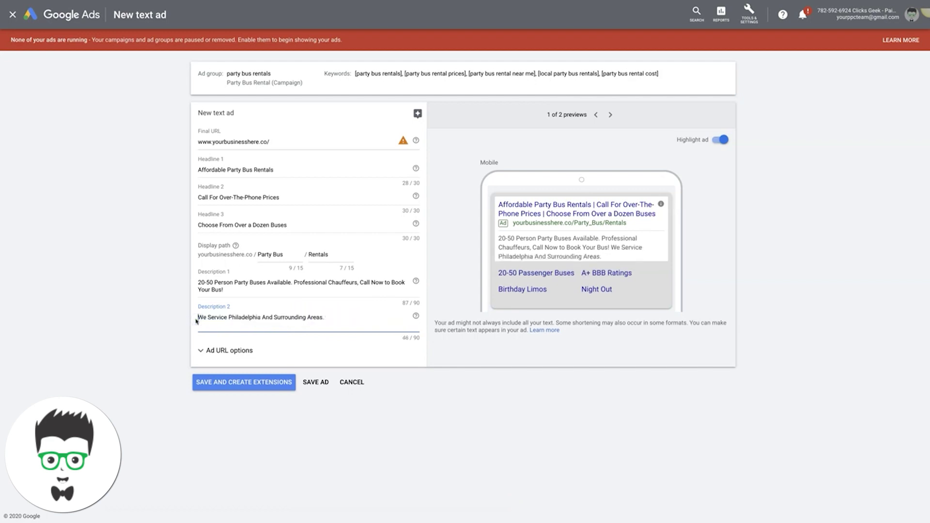
{"action": "left_click", "coordinate": [344, 318]}
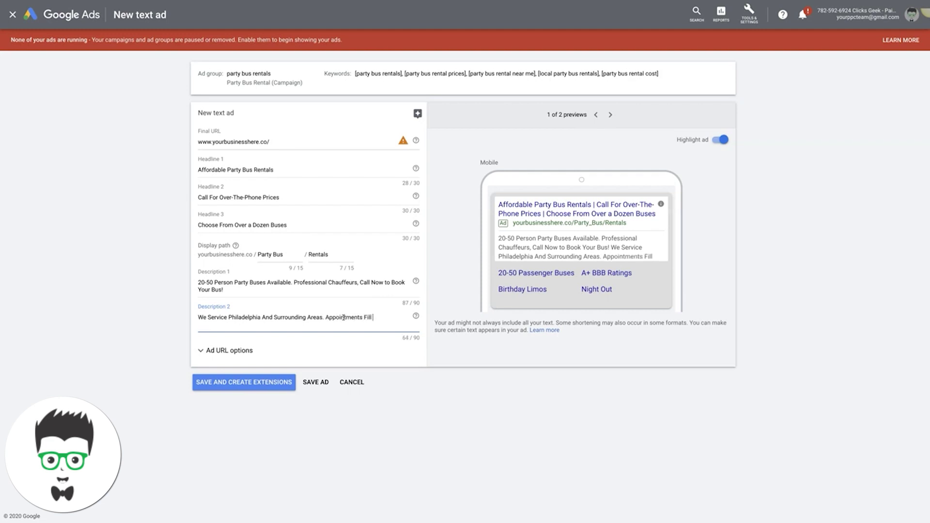
{"action": "type", "text": "st, Call to Book Yours."}
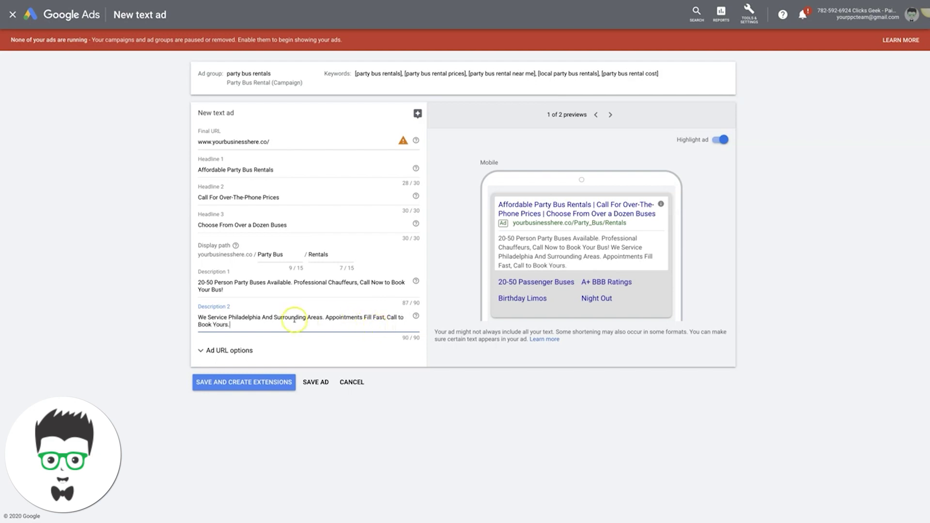
- Change the second part of the display path to "Rental Service"
{"action": "left_click", "coordinate": [279, 268]}
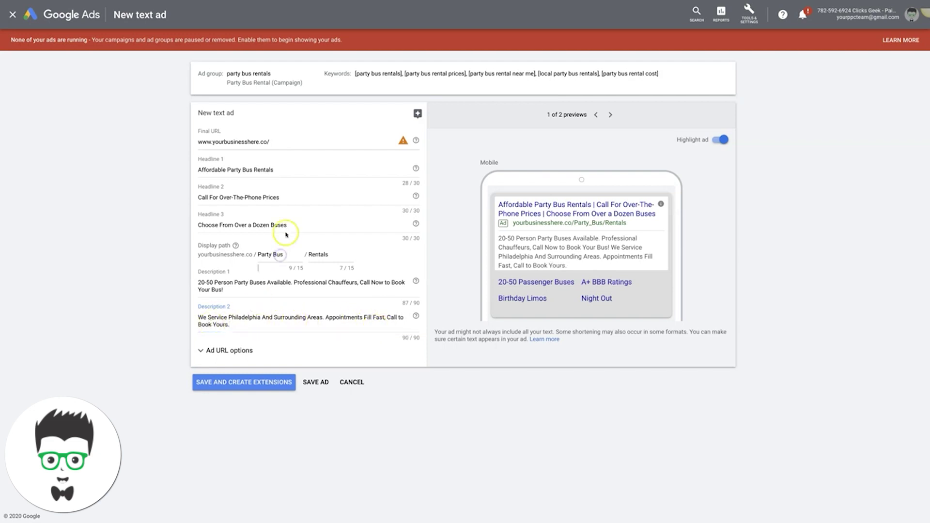
{"action": "left_click", "coordinate": [228, 199]}
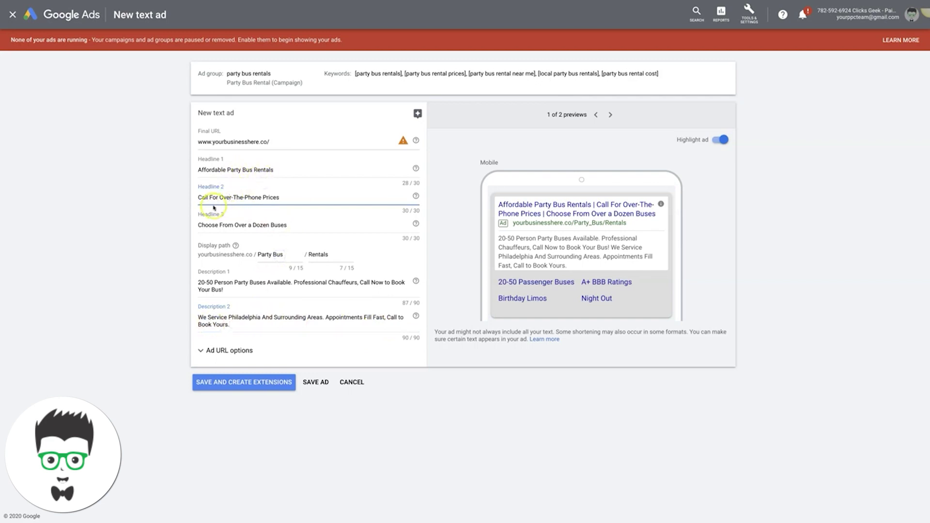
{"action": "left_click", "coordinate": [284, 196]}
{"action": "left_click", "coordinate": [329, 255]}
{"action": "key", "text": "BackSpace"}
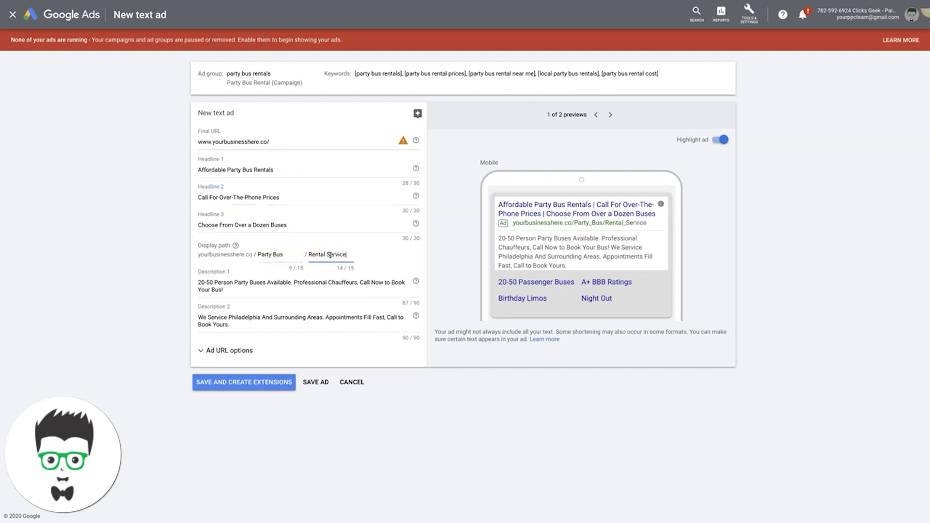
- Replace the call to action at the end of Description 1 with "For: Night Out, Wedding, Party, Etc", dropping the comma after "Chauffeurs"
{"action": "left_click", "coordinate": [227, 285]}
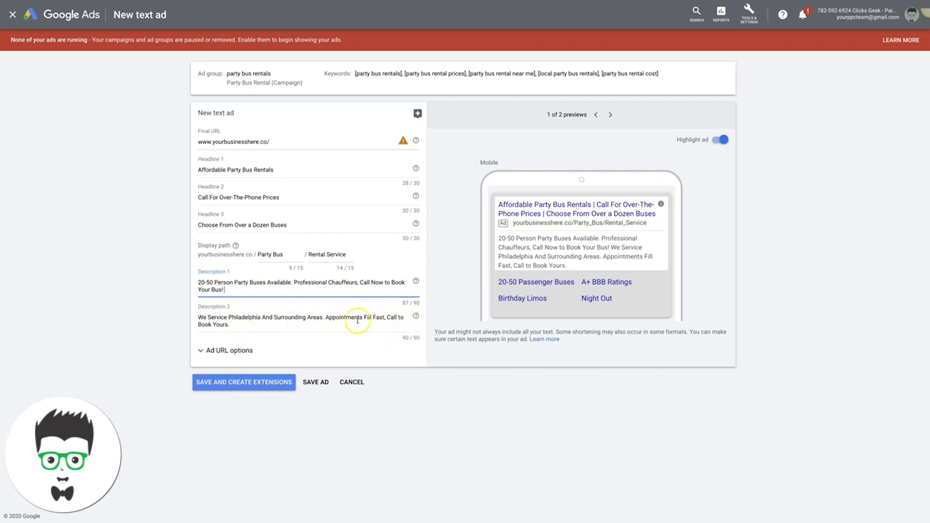
{"action": "left_click", "coordinate": [365, 284]}
{"action": "left_click_drag", "start_coordinate": [365, 283], "coordinate": [374, 288]}
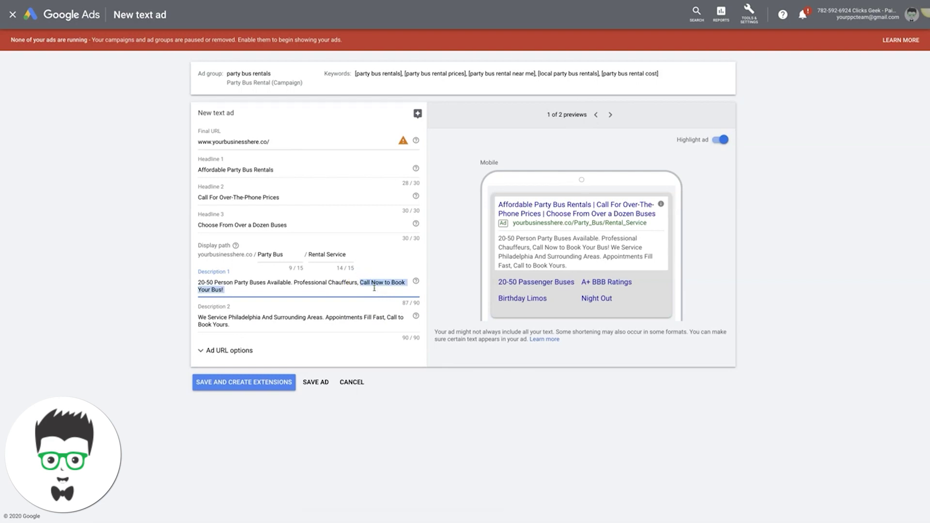
{"action": "key", "text": "BackSpace"}
{"action": "key", "text": "BackSpace"}
{"action": "key", "text": "BackSpace"}
{"action": "type", "text": "F"}
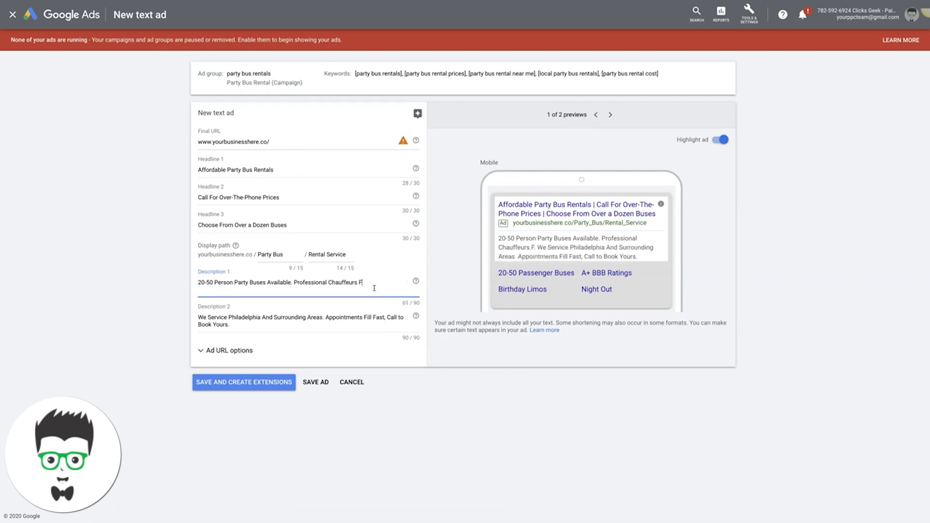
{"action": "type", "text": "or: Ni"}
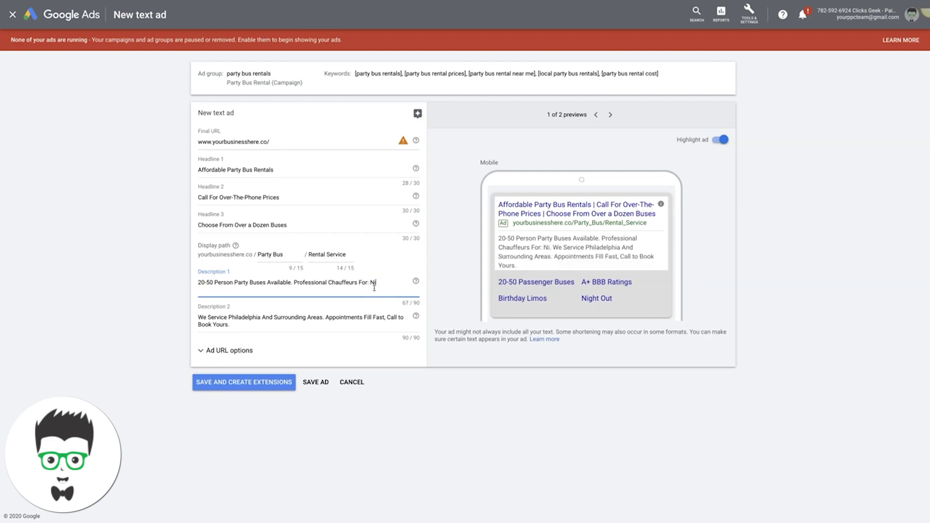
{"action": "type", "text": "ght Out, Wedding,"}
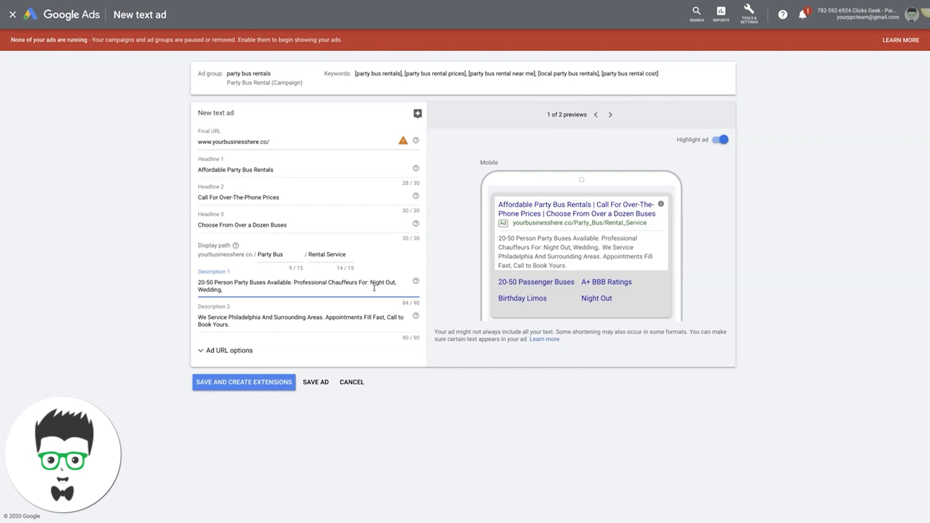
{"action": "type", "text": " Party, Etc"}
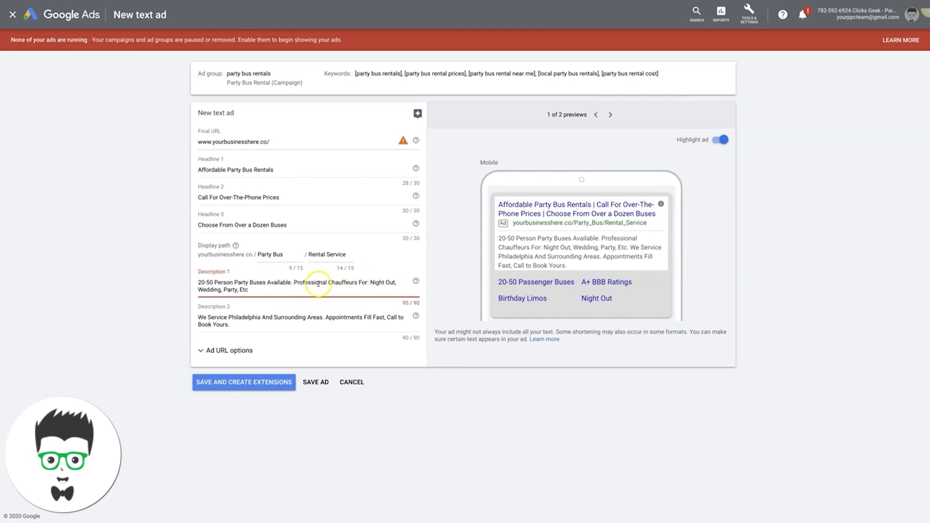
- Remove "Wedding," from the occasions in Description 1 and insert "Birthday" before "Party"
{"action": "left_click", "coordinate": [217, 282]}
{"action": "left_click_drag", "start_coordinate": [221, 290], "coordinate": [199, 290]}
{"action": "key", "text": "BackSpace"}
{"action": "key", "text": "BackSpace"}
{"action": "key", "text": "BackSpace"}
{"action": "left_click", "coordinate": [94, 301]}
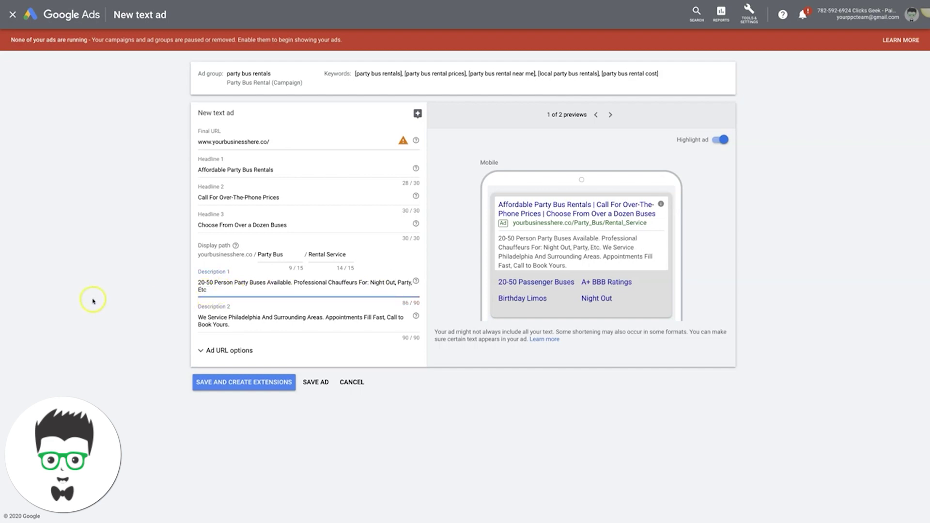
{"action": "left_click", "coordinate": [399, 279]}
{"action": "type", "text": "Birthday"}
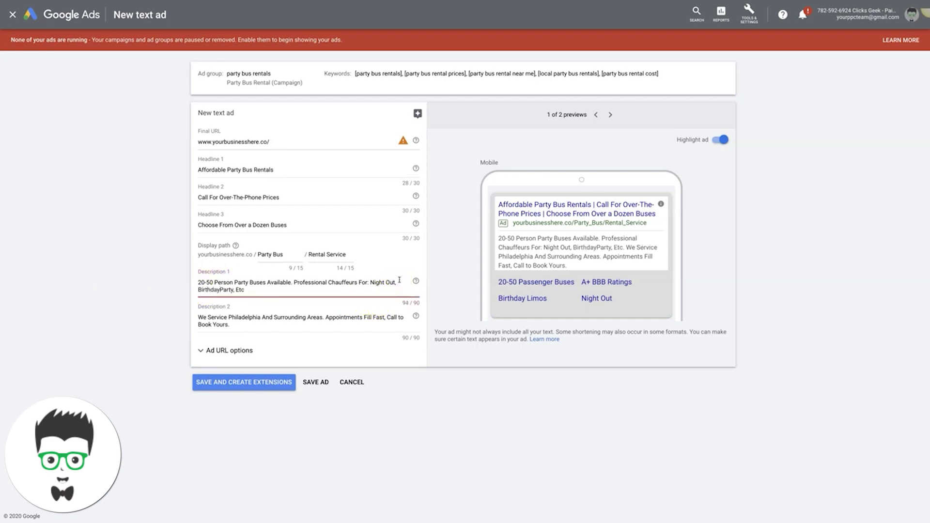
{"action": "left_click", "coordinate": [277, 295]}
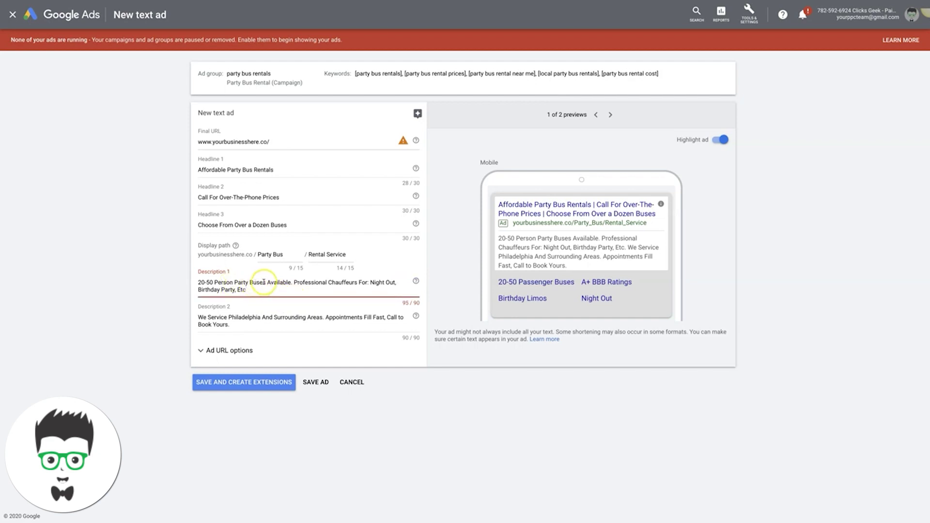
- Delete the word "Party" before "Buses" in Description 1 to shorten the text
{"action": "left_click", "coordinate": [265, 281]}
{"action": "left_click", "coordinate": [250, 282]}
{"action": "key", "text": "BackSpace"}
{"action": "key", "text": "BackSpace"}
{"action": "key", "text": "BackSpace"}
{"action": "key", "text": "BackSpace"}
{"action": "key", "text": "BackSpace"}
{"action": "key", "text": "BackSpace"}
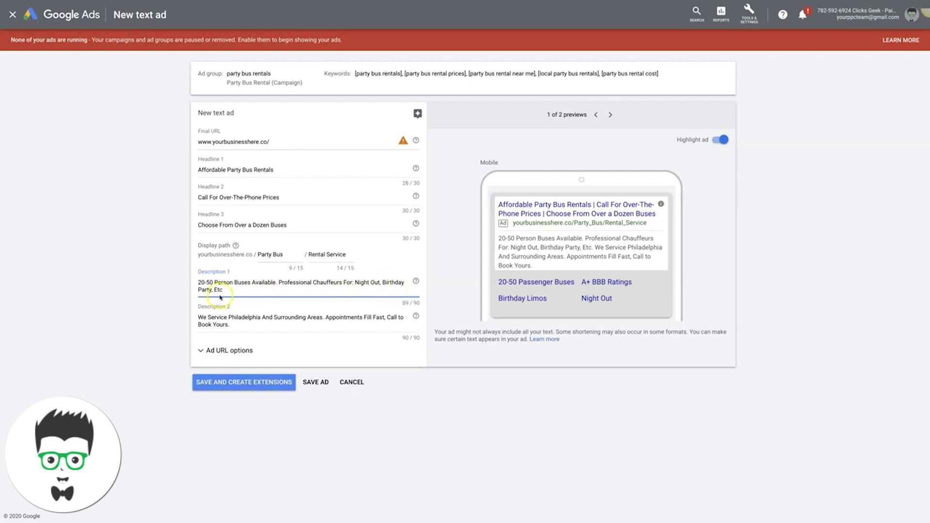
- Shorten "Birthday Party" to "Birthdays" in Description 1 and save the text ad
{"action": "key", "text": "BackSpace"}
{"action": "key", "text": "BackSpace"}
{"action": "key", "text": "BackSpace"}
{"action": "key", "text": "BackSpace"}
{"action": "key", "text": "BackSpace"}
{"action": "key", "text": "BackSpace"}
{"action": "type", "text": "s"}
{"action": "left_click", "coordinate": [279, 308]}
{"action": "left_click", "coordinate": [317, 382]}
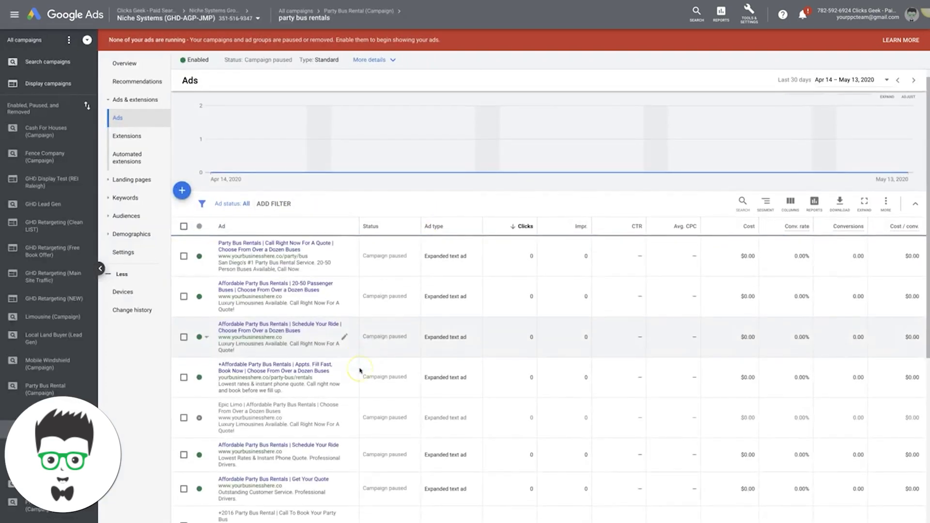
- Start a new responsive search ad in the ad group and review its prefilled headlines and descriptions
{"action": "scroll", "coordinate": [359, 370], "scroll_direction": "down", "scroll_amount": 5}
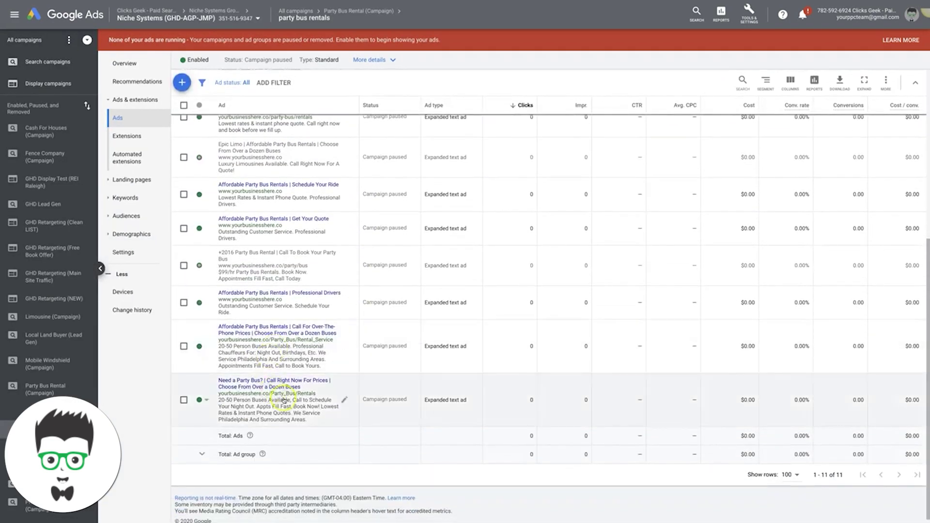
{"action": "scroll", "coordinate": [310, 346], "scroll_direction": "up", "scroll_amount": 10}
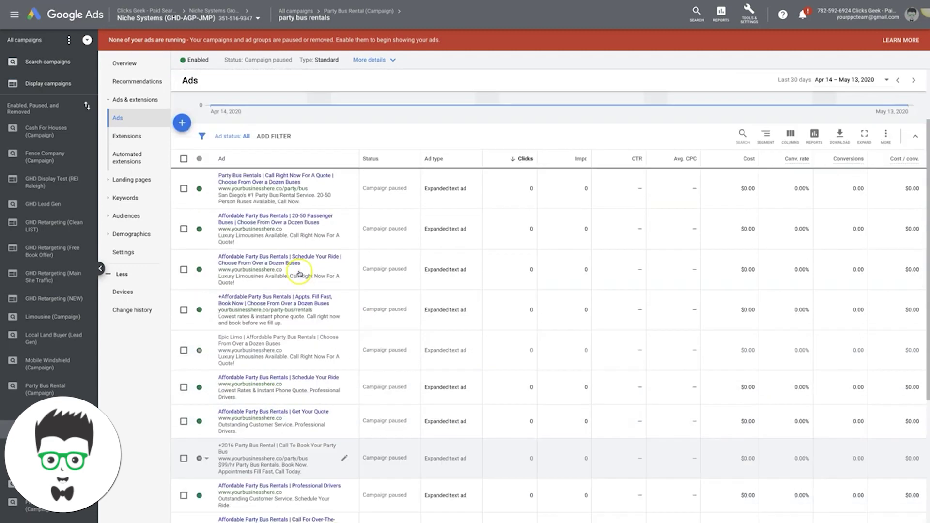
{"action": "scroll", "coordinate": [275, 337], "scroll_direction": "down", "scroll_amount": 10}
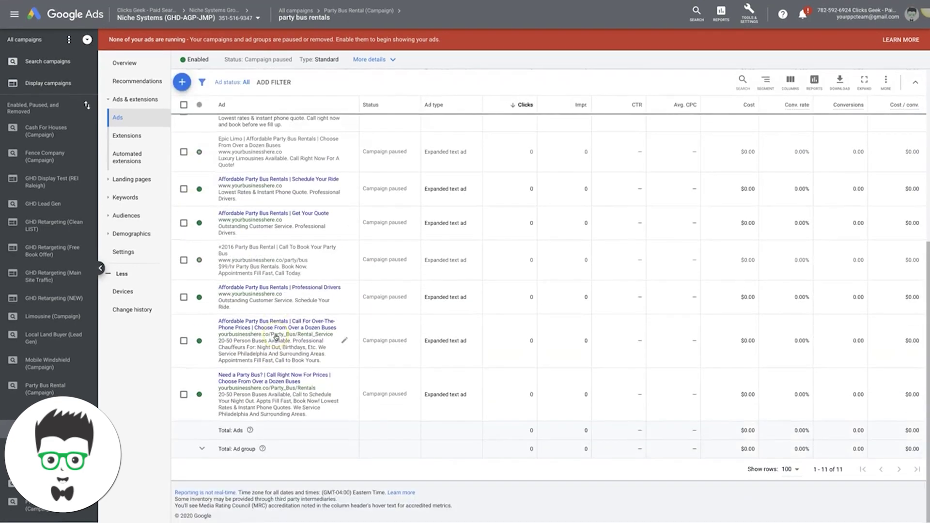
{"action": "scroll", "coordinate": [270, 297], "scroll_direction": "up", "scroll_amount": 10}
{"action": "left_click", "coordinate": [183, 204]}
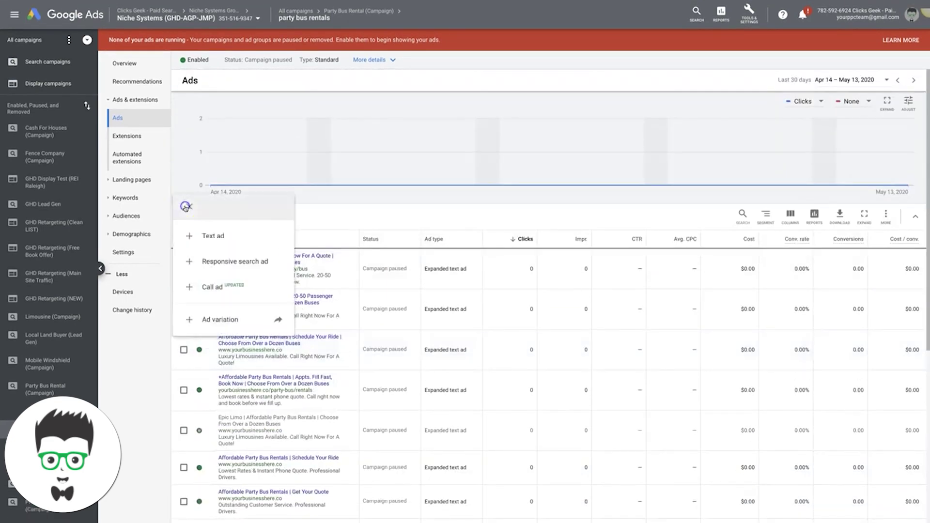
{"action": "left_click", "coordinate": [230, 262]}
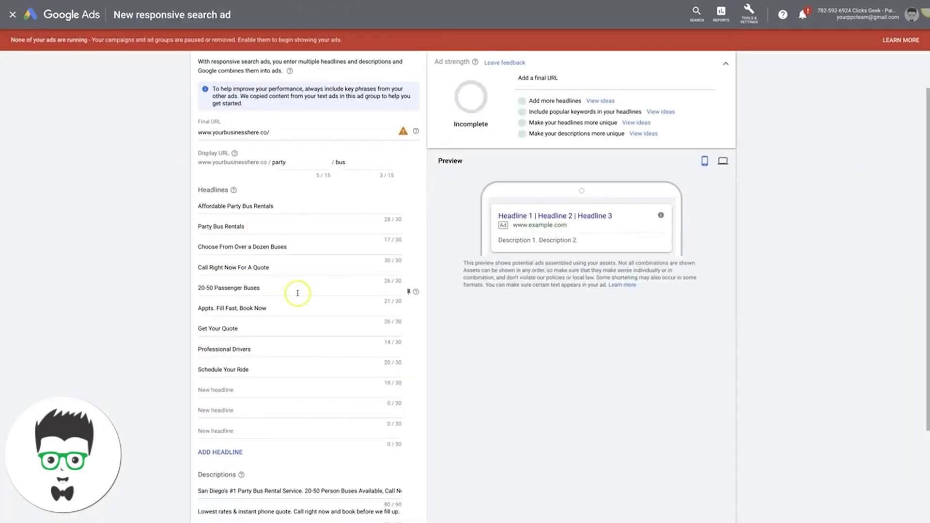
{"action": "scroll", "coordinate": [264, 323], "scroll_direction": "down", "scroll_amount": 3}
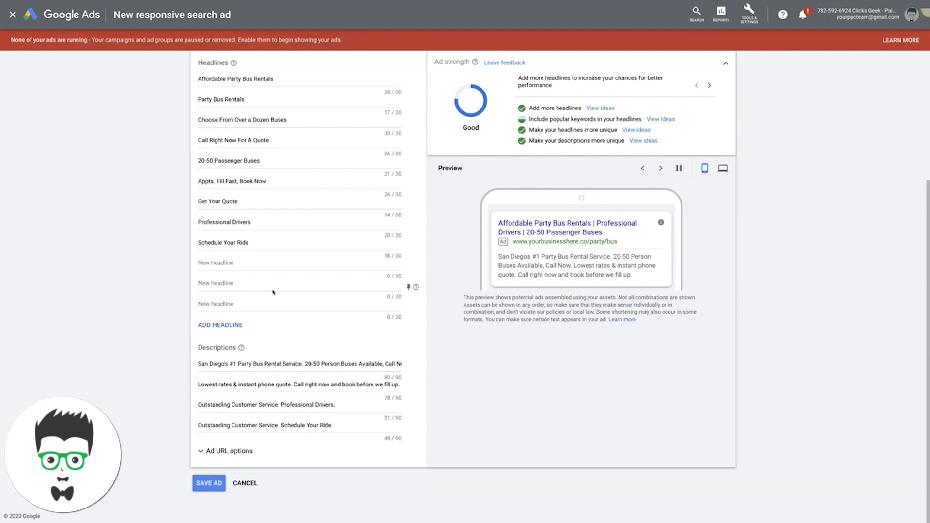
{"action": "scroll", "coordinate": [280, 208], "scroll_direction": "up", "scroll_amount": 2}
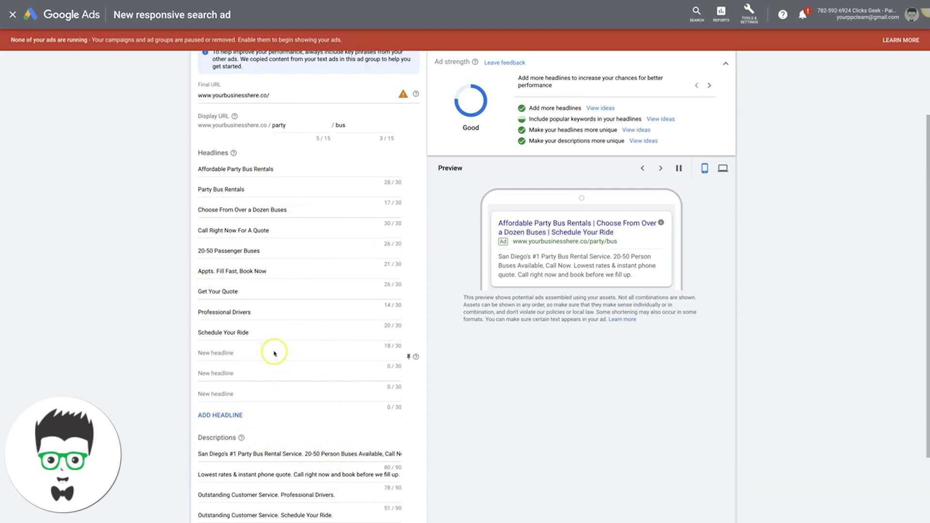
{"action": "scroll", "coordinate": [297, 272], "scroll_direction": "down", "scroll_amount": 2}
- Display the suggested ideas for the first empty headline of the responsive search ad
{"action": "left_click", "coordinate": [214, 269]}
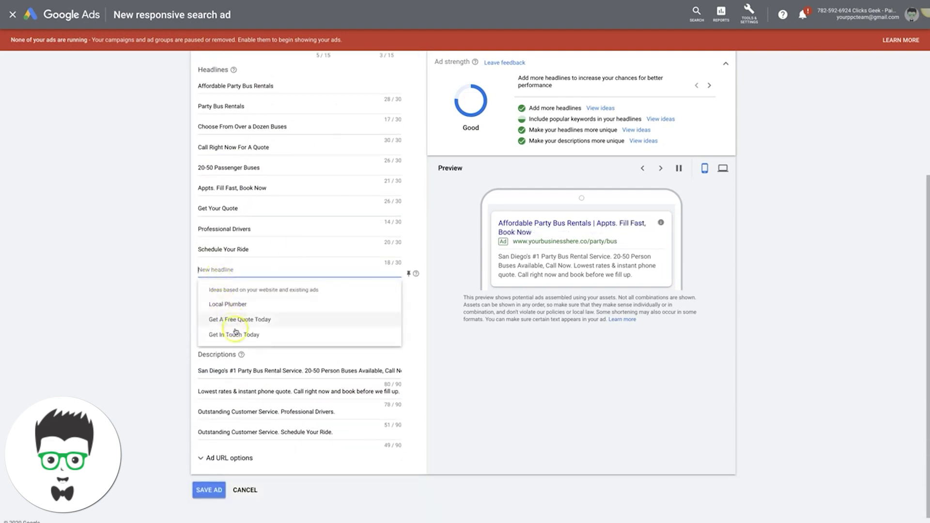
{"action": "left_click", "coordinate": [173, 267]}
{"action": "left_click", "coordinate": [216, 268]}
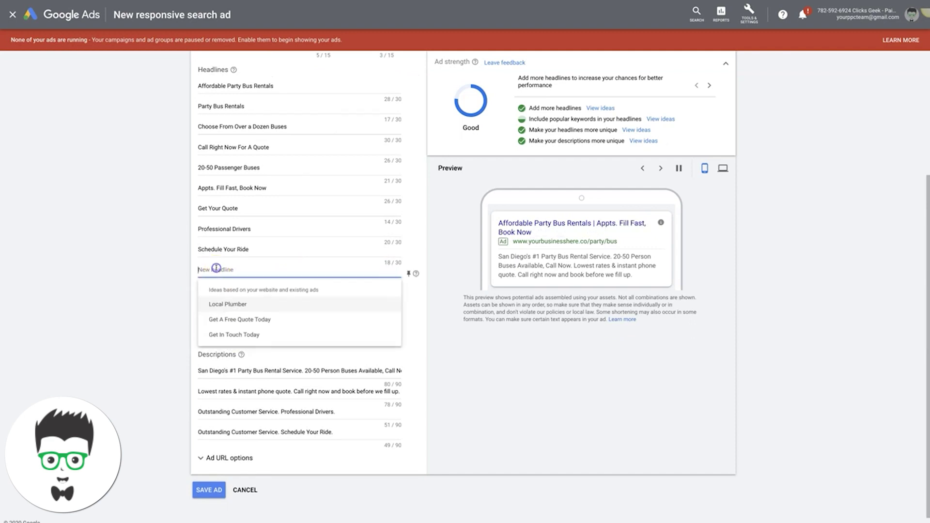
{"action": "left_click", "coordinate": [174, 266]}
- Add three more empty headlines to the responsive search ad, and discard the ad without saving
{"action": "left_click", "coordinate": [215, 331]}
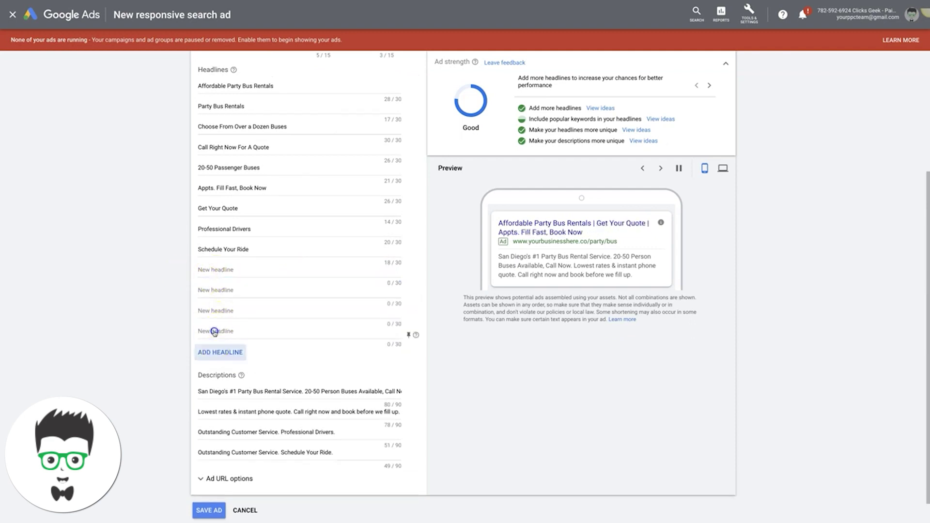
{"action": "left_click", "coordinate": [215, 353]}
{"action": "left_click", "coordinate": [213, 372]}
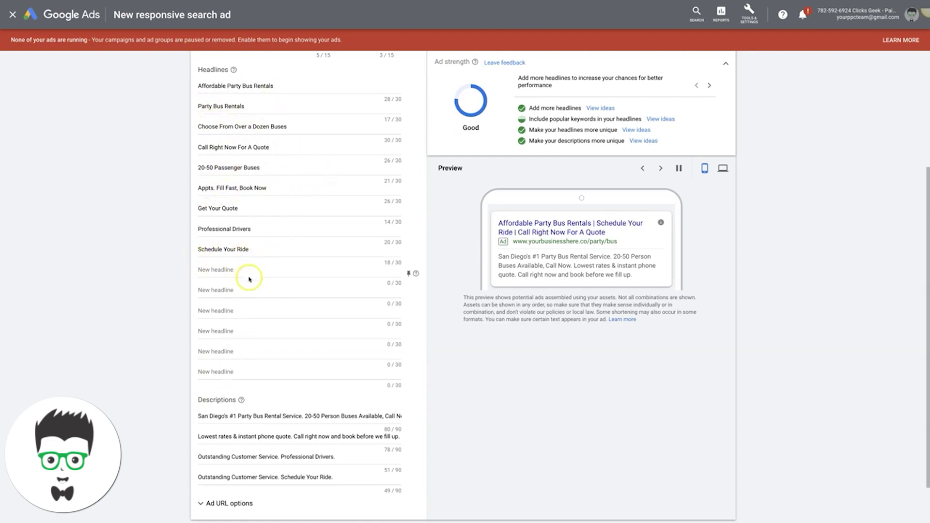
{"action": "scroll", "coordinate": [235, 387], "scroll_direction": "down", "scroll_amount": 1}
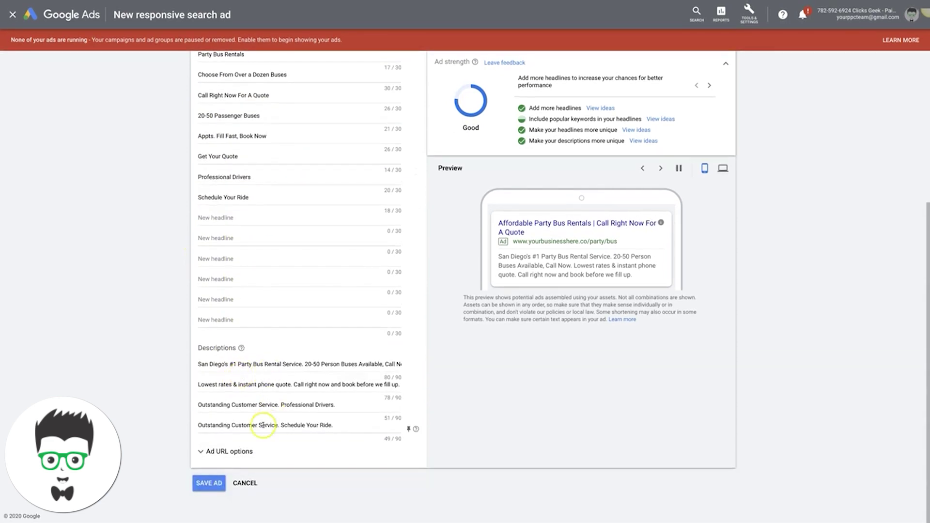
{"action": "left_click", "coordinate": [248, 483]}
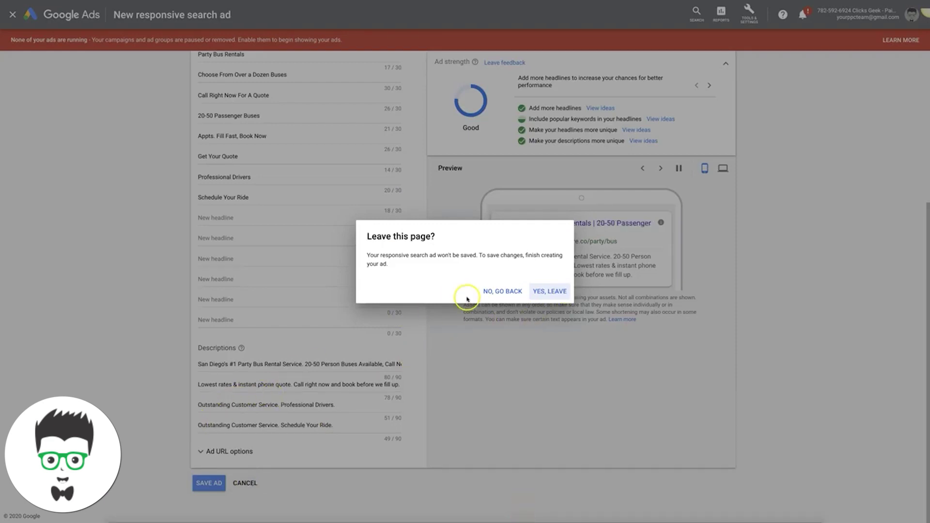
{"action": "left_click", "coordinate": [550, 291]}
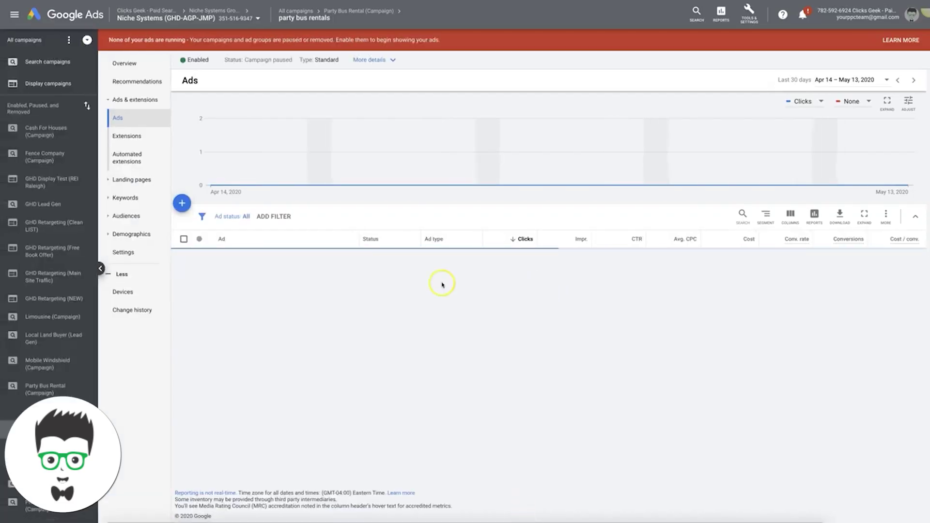
- Review the ad variations listed in the party bus rentals ad group
{"action": "scroll", "coordinate": [319, 284], "scroll_direction": "down", "scroll_amount": 5}
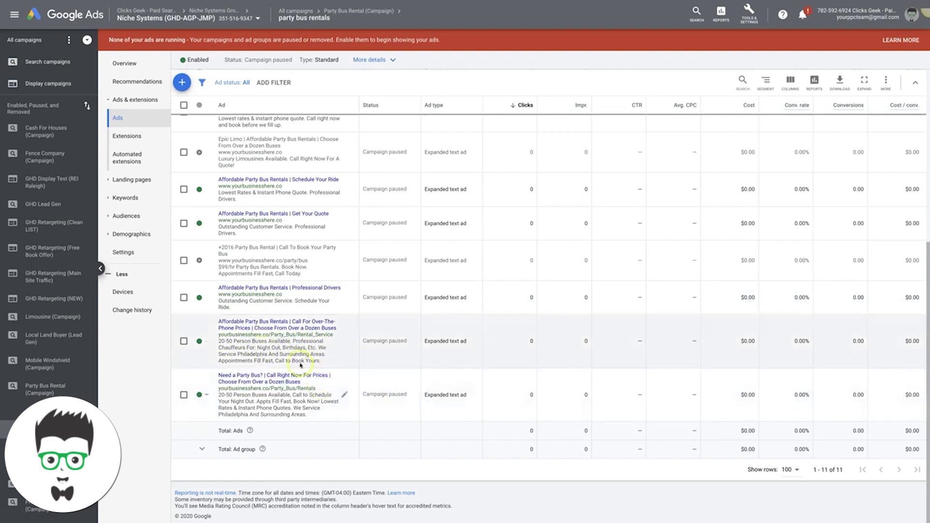
{"action": "scroll", "coordinate": [267, 295], "scroll_direction": "up", "scroll_amount": 1}
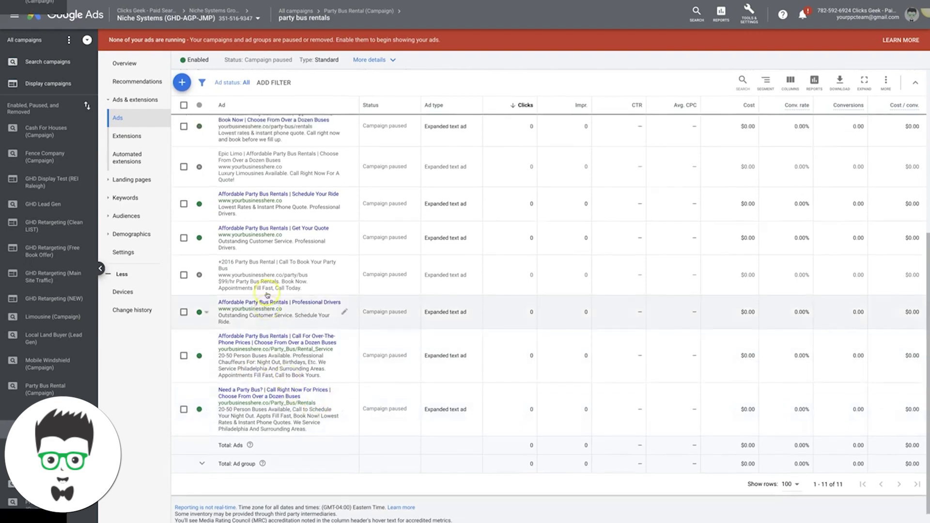
{"action": "scroll", "coordinate": [267, 295], "scroll_direction": "up", "scroll_amount": 4}
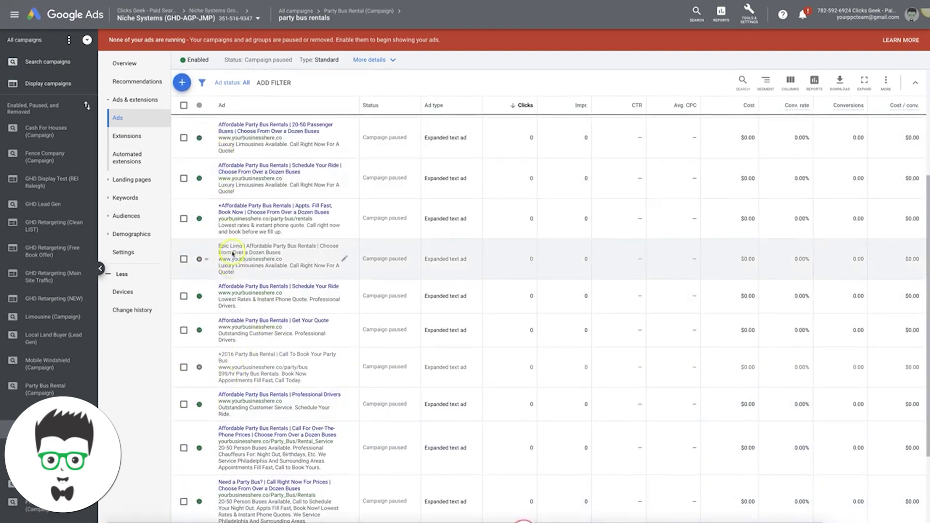
{"action": "scroll", "coordinate": [233, 252], "scroll_direction": "up", "scroll_amount": 2}
{"action": "scroll", "coordinate": [291, 300], "scroll_direction": "down", "scroll_amount": 6}
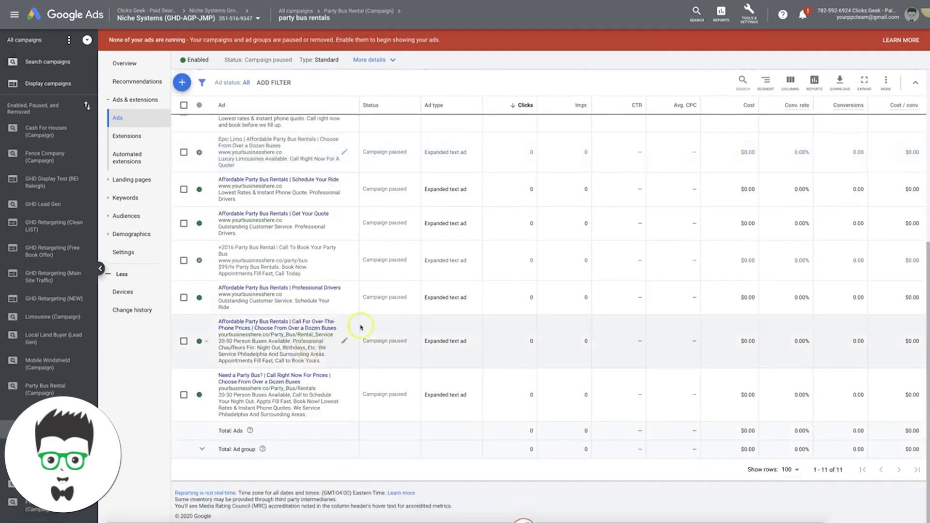